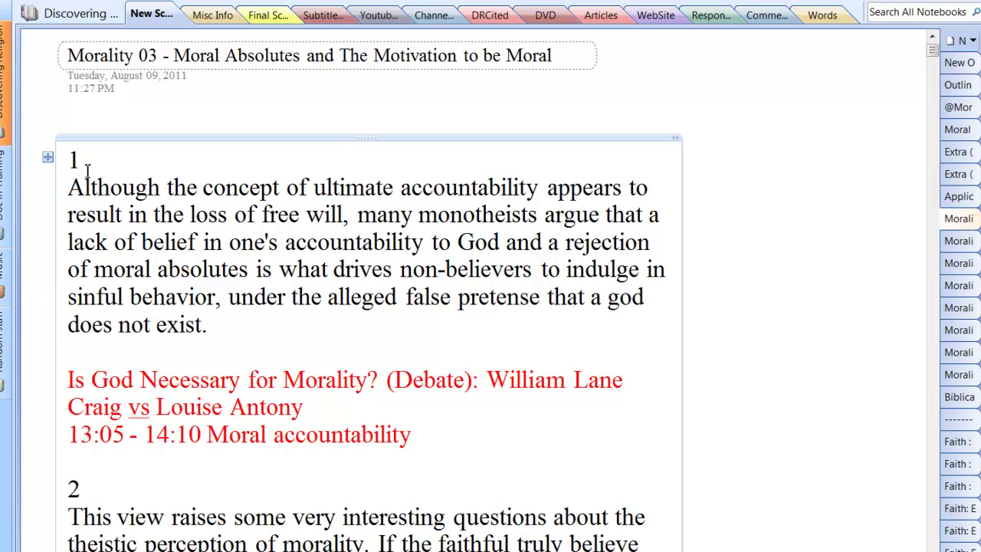
# Scroll the Morality 03 script, selecting section number 1 and then the section 19 heading
pyautogui.scroll(-2, 86, 170)
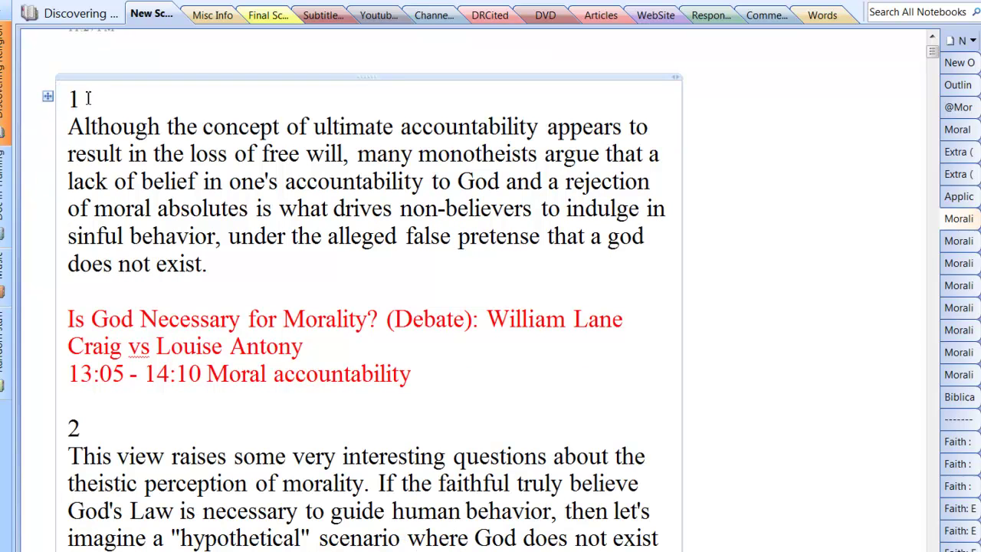
pyautogui.moveTo(99, 101); pyautogui.dragTo(69, 100)
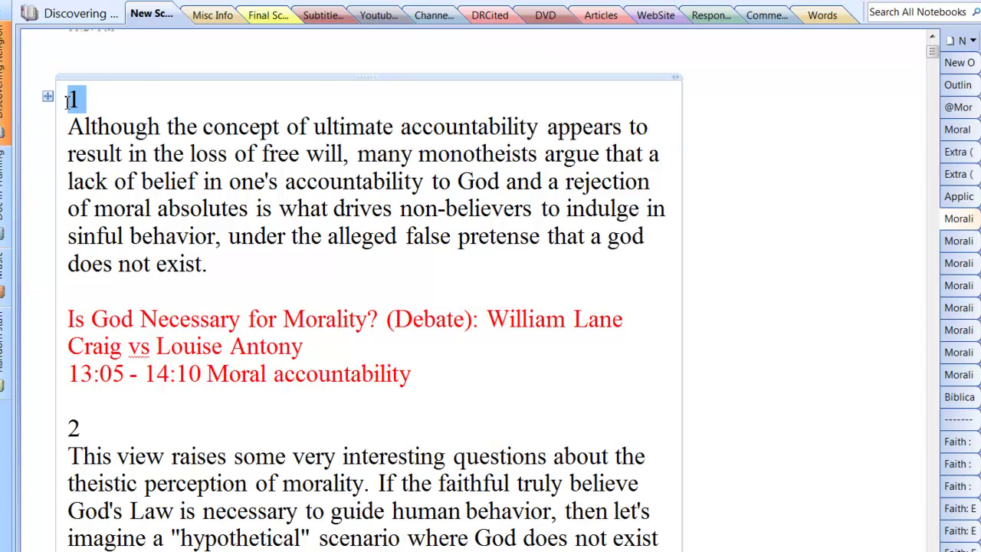
pyautogui.click(137, 416)
pyautogui.scroll(-15, 137, 416)
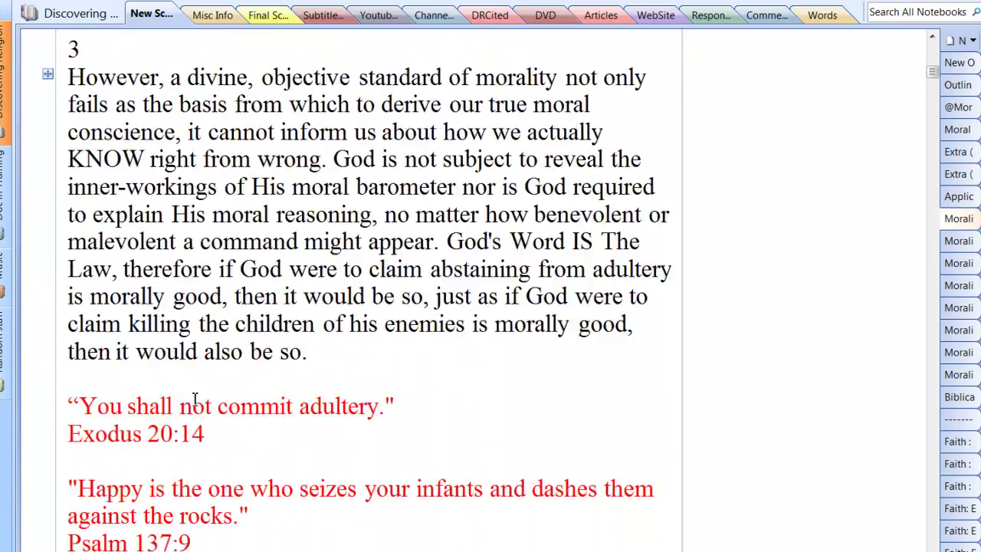
pyautogui.scroll(-20, 194, 398)
pyautogui.moveTo(110, 271); pyautogui.dragTo(67, 270)
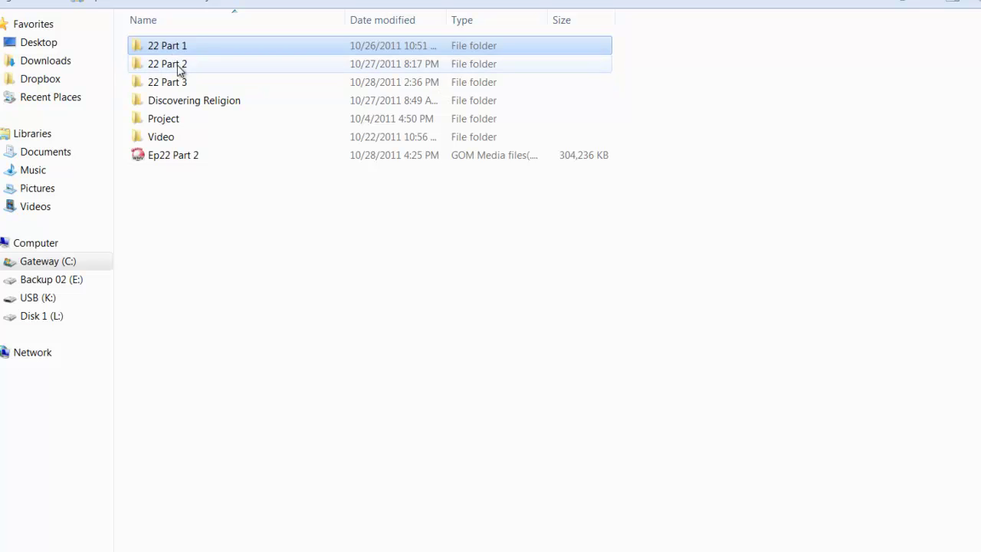
# Open 22 Part 1 > Image > Working and show its contents in List view
pyautogui.doubleClick(176, 47)
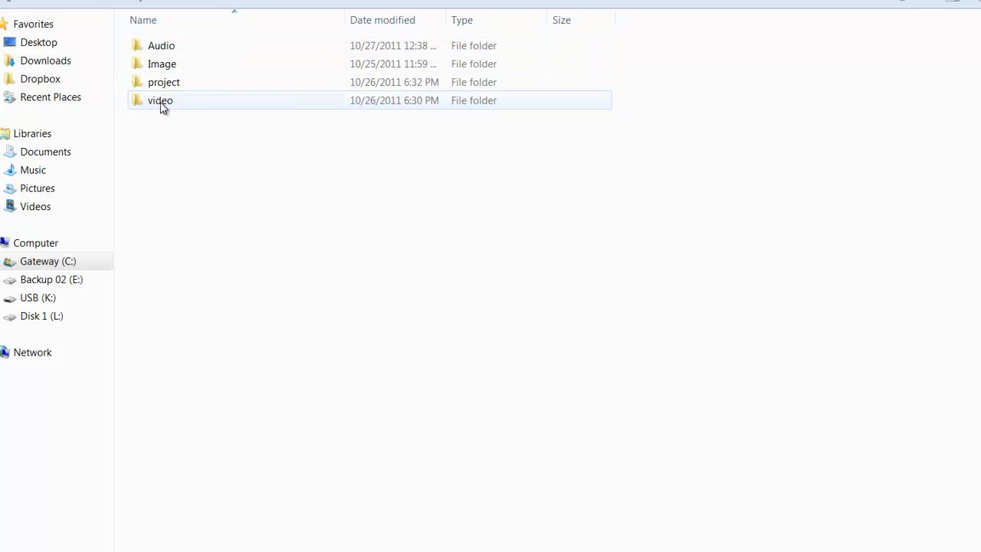
pyautogui.doubleClick(164, 66)
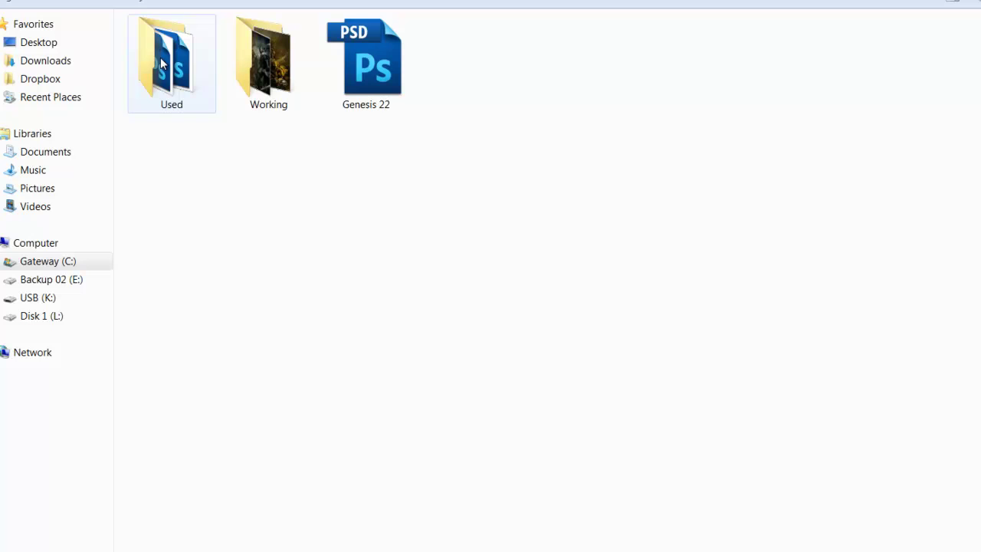
pyautogui.click(261, 69)
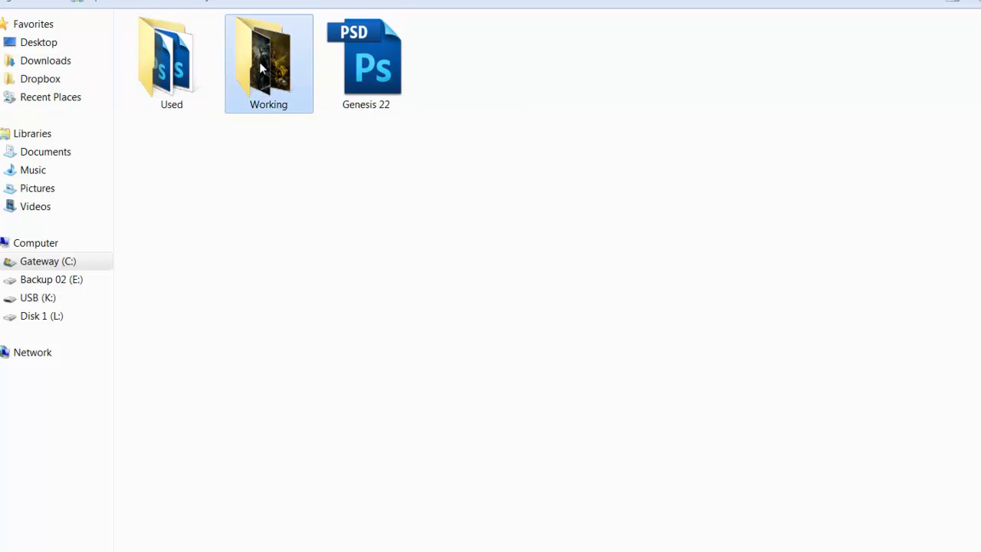
pyautogui.doubleClick(260, 69)
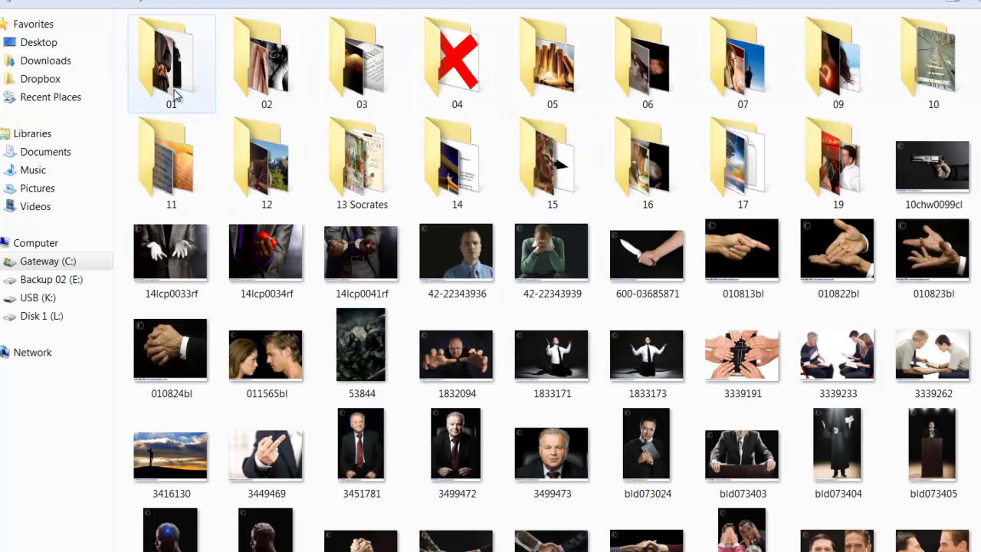
pyautogui.hotkey('ctrl', 'shift', '5')
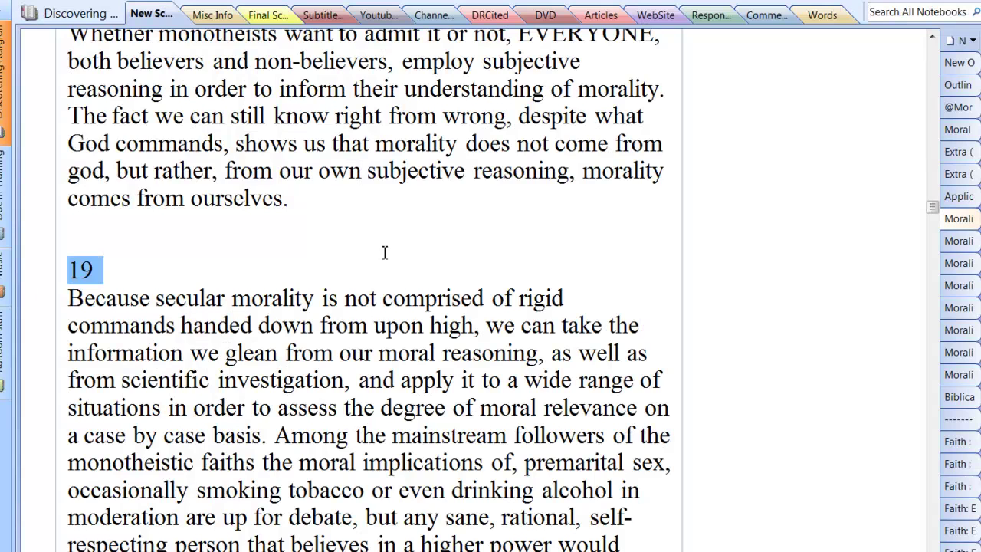
# Drag the OneNote scrollbar up to the top of the Morality 03 page
pyautogui.moveTo(926, 211); pyautogui.dragTo(920, 42)
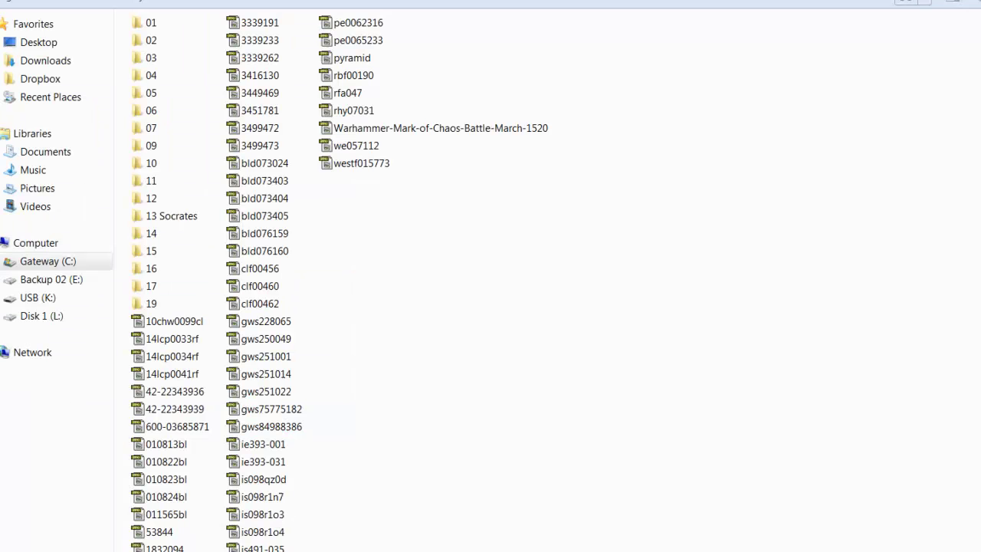
# Look inside folder 01, then go back to the Working folder listing
pyautogui.doubleClick(149, 21)
pyautogui.scroll(4, 761, 381)
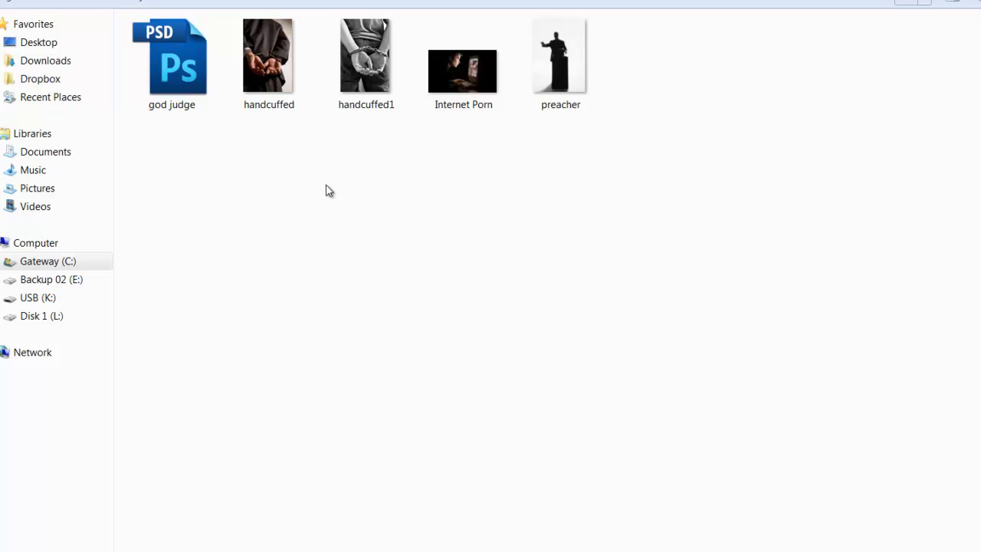
pyautogui.press('BackSpace')
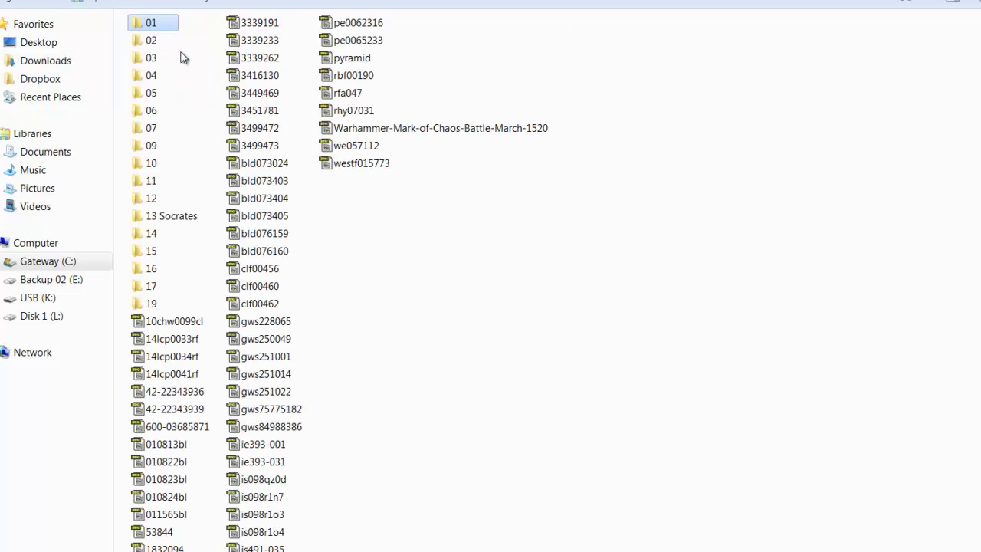
# Browse folder 16's numbered PSD frames, then return to the OneNote script
pyautogui.doubleClick(157, 268)
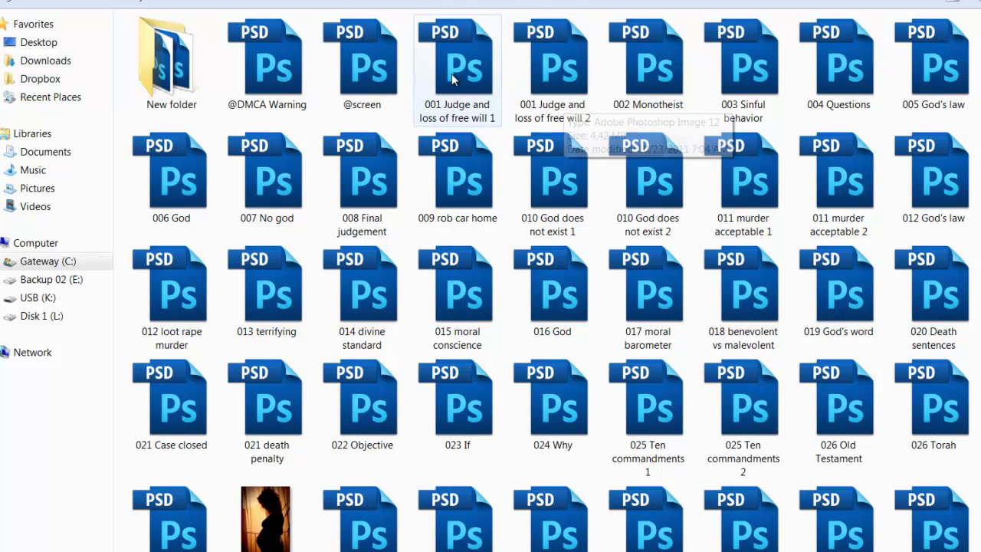
pyautogui.scroll(-5, 451, 74)
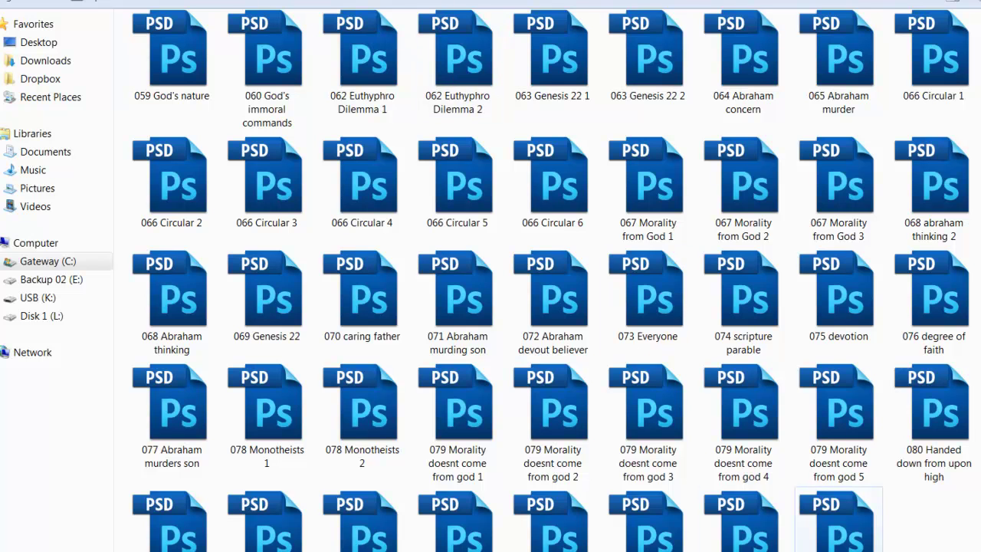
pyautogui.scroll(5, 457, 69)
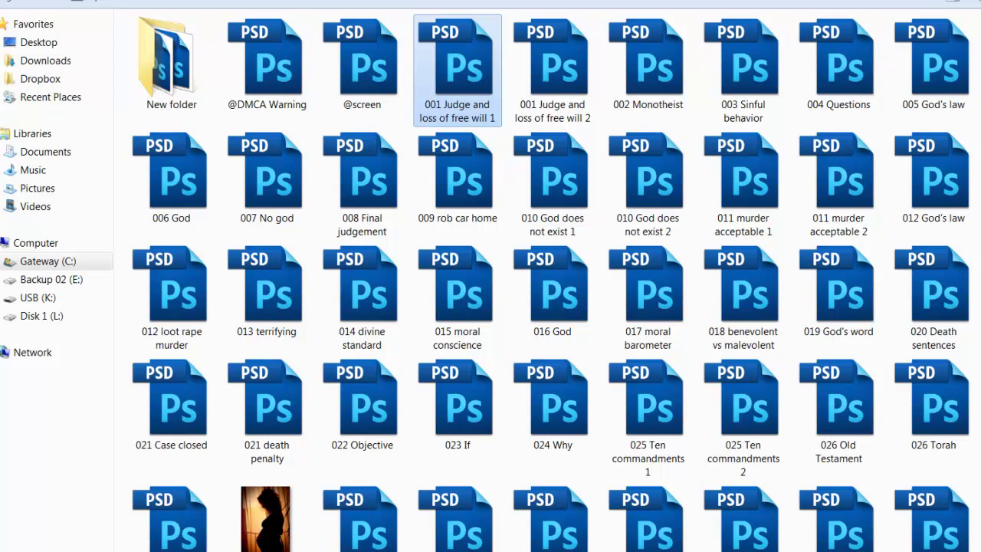
pyautogui.hotkey('alt', 'Tab')
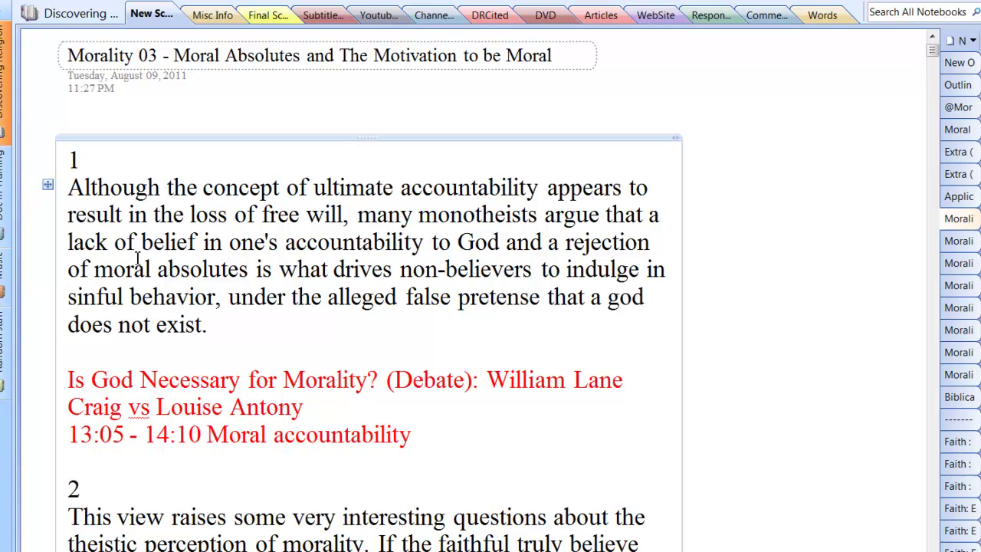
# Click into section 1 of the Morality 03 script and scroll down slightly
pyautogui.click(259, 269)
pyautogui.scroll(-2, 260, 272)
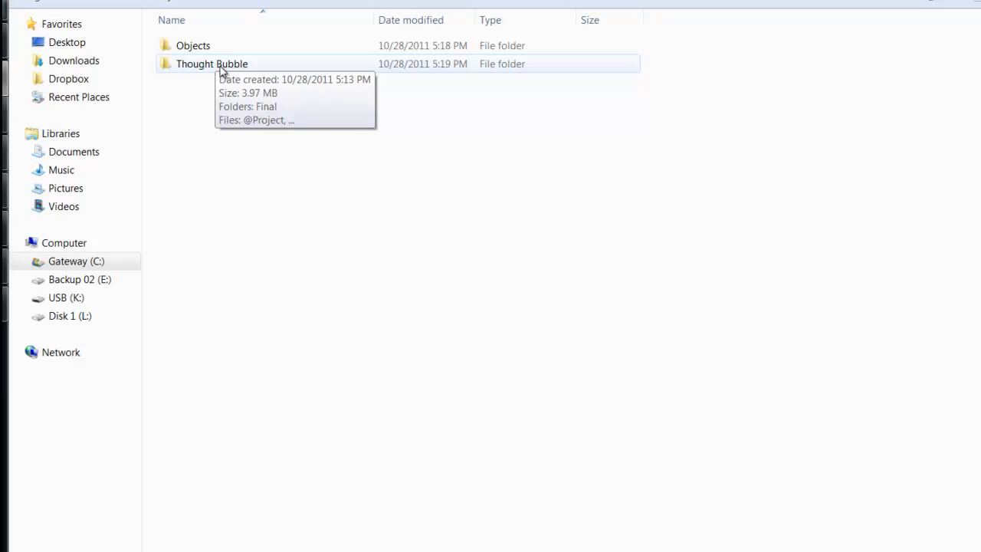
pyautogui.doubleClick(195, 47)
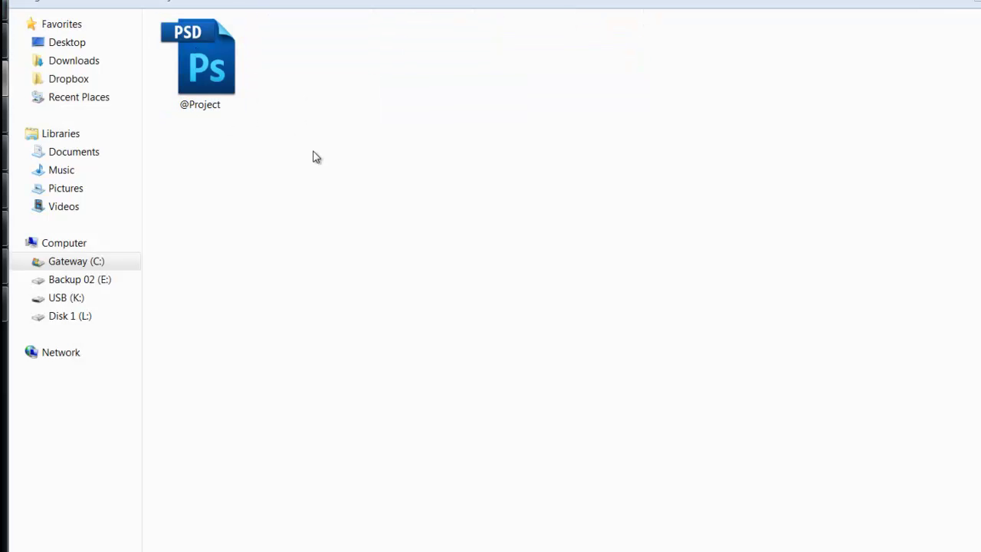
pyautogui.doubleClick(205, 71)
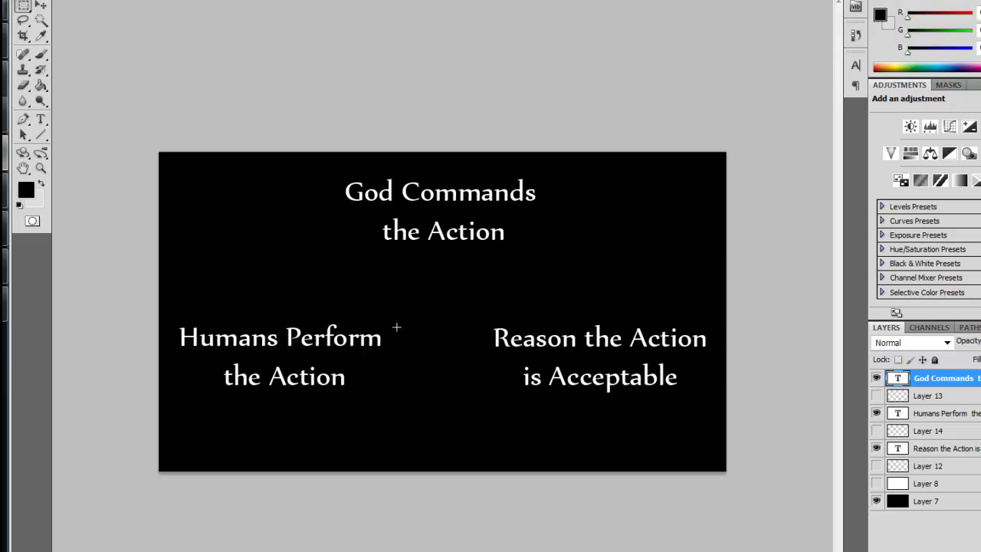
# Nudge the 'God Commands the Action' text slightly to the right
pyautogui.click(40, 119)
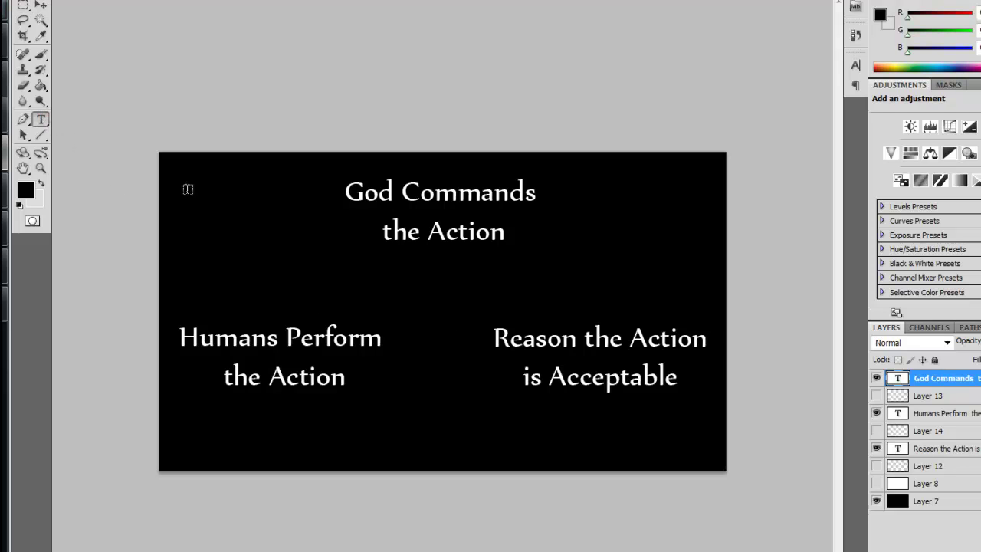
pyautogui.click(378, 191)
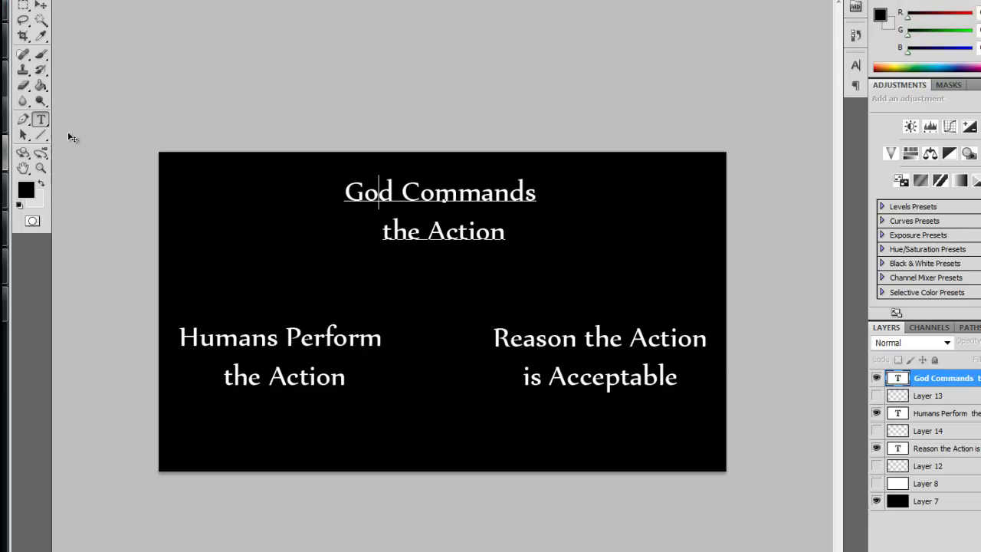
pyautogui.click(41, 4)
pyautogui.moveTo(447, 199); pyautogui.dragTo(449, 201)
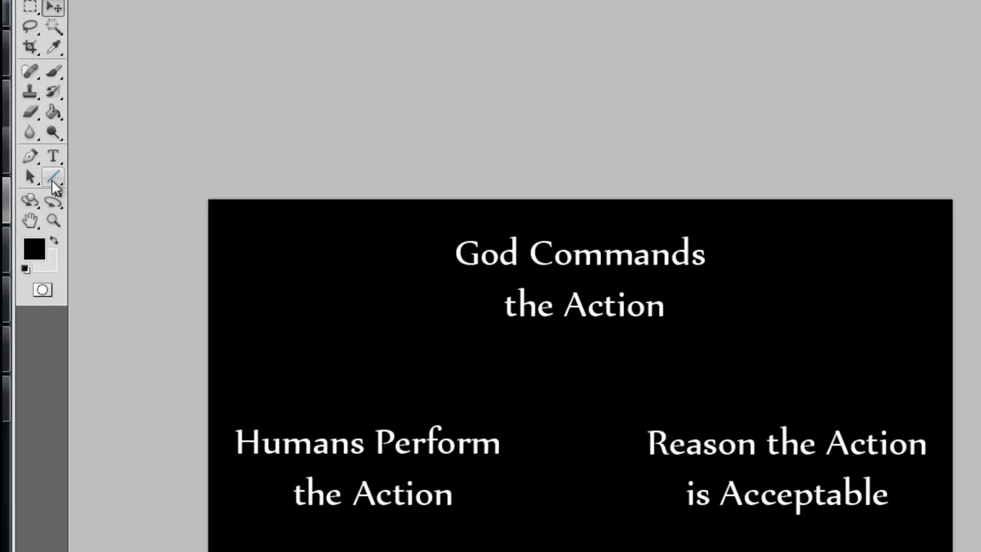
# Draw a large white ellipse over the diagram's centre with the Ellipse Tool
pyautogui.click(52, 183)
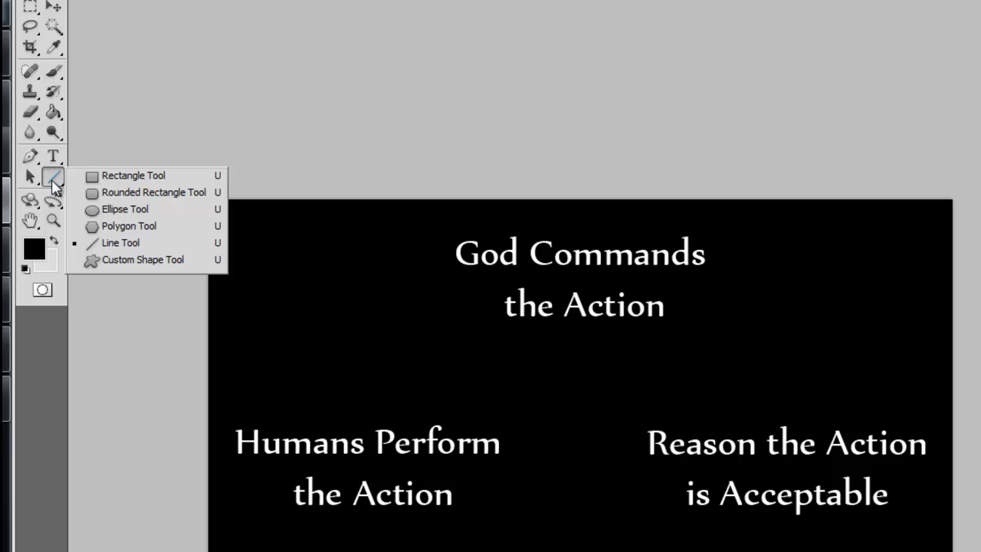
pyautogui.click(157, 216)
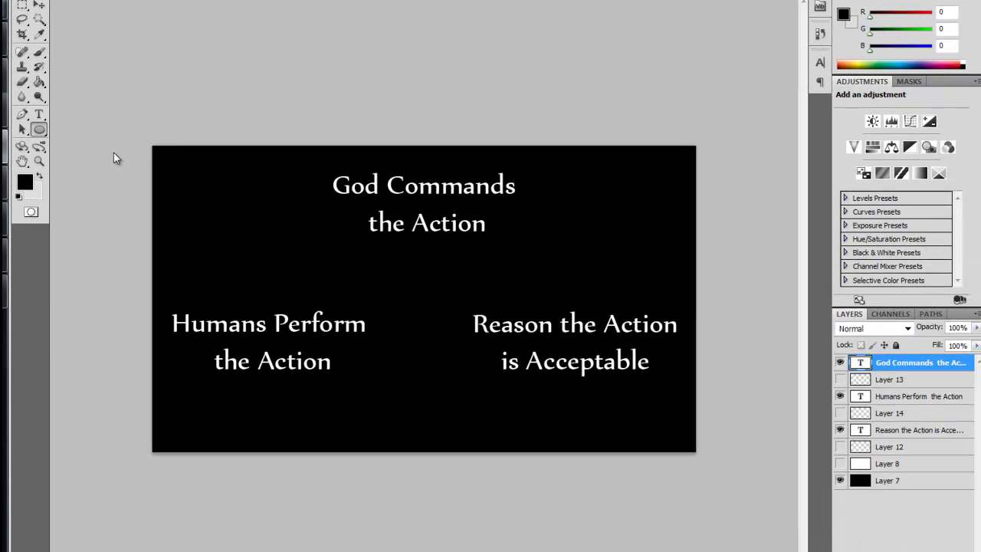
pyautogui.click(28, 184)
pyautogui.click(513, 375)
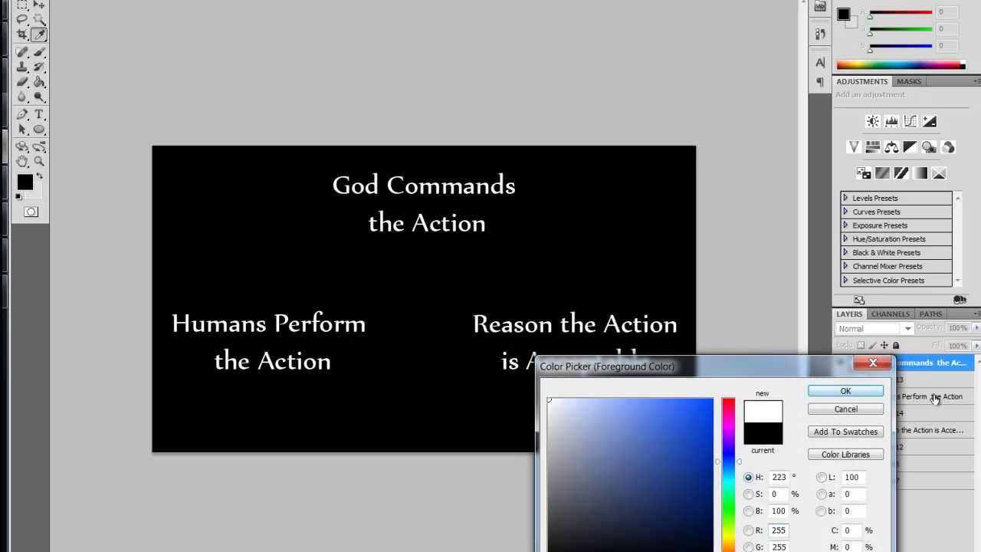
pyautogui.click(872, 391)
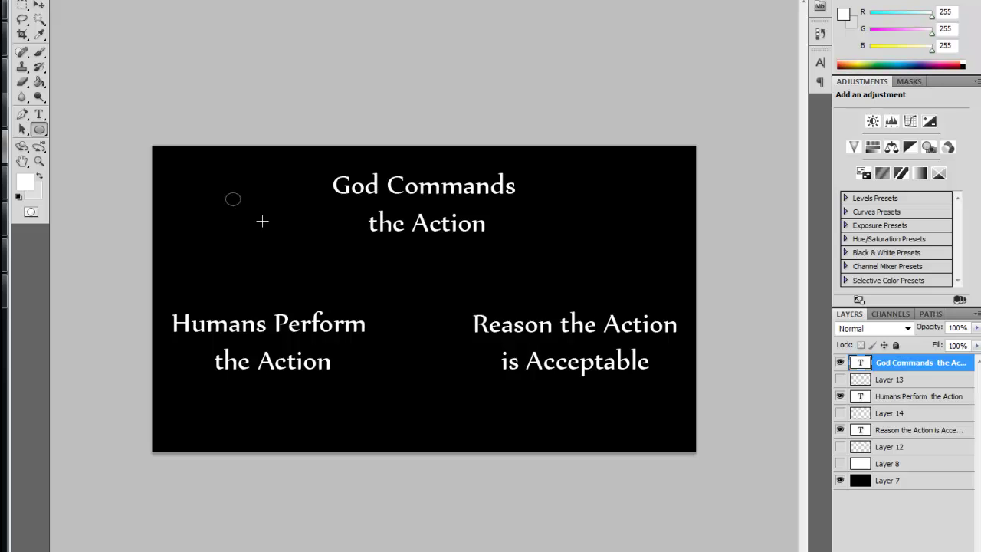
pyautogui.moveTo(227, 193); pyautogui.dragTo(568, 434)
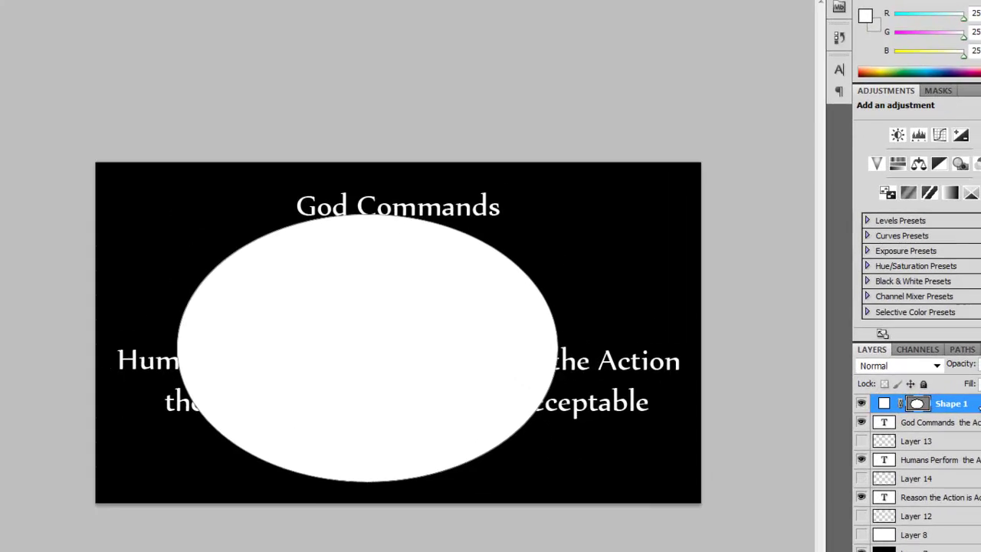
# Rasterize the Shape 1 ellipse layer
pyautogui.rightClick(920, 366)
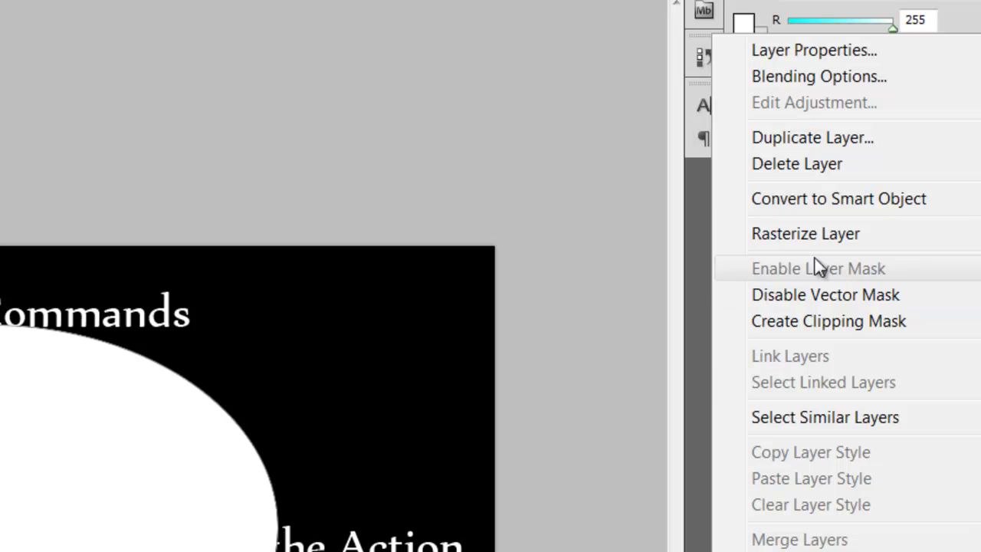
pyautogui.click(814, 239)
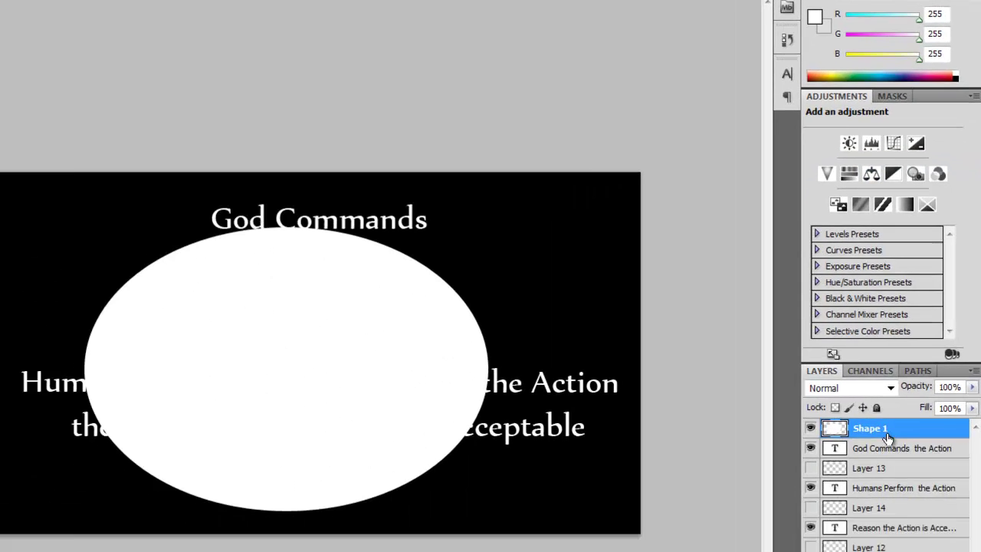
pyautogui.rightClick(882, 375)
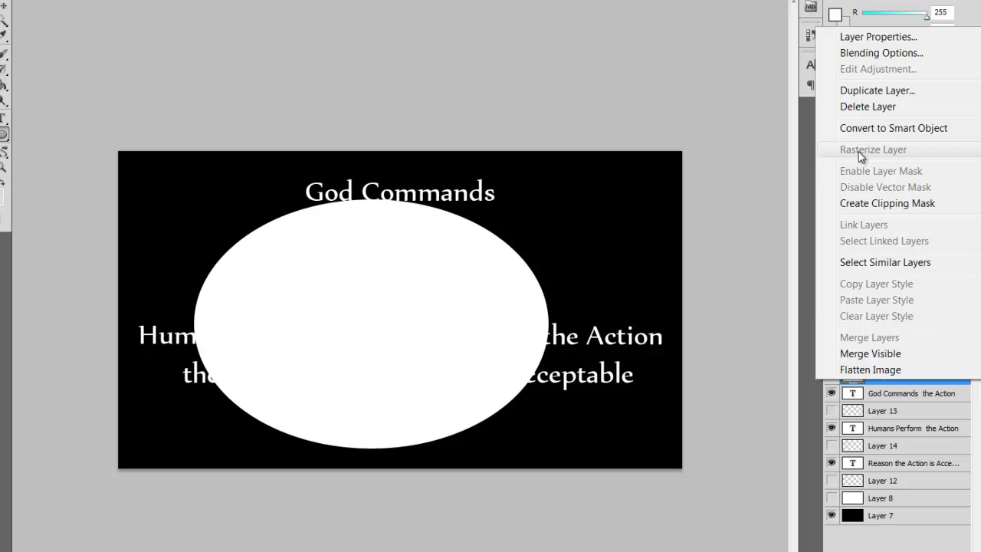
pyautogui.click(885, 383)
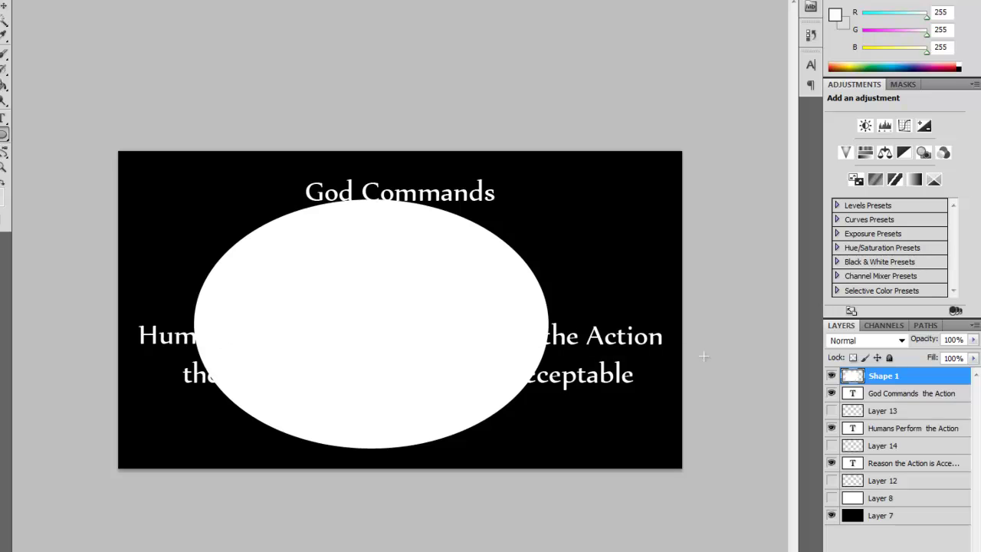
# Move the ellipse slightly right and up with Free Transform
pyautogui.hotkey('ctrl', 't')
pyautogui.moveTo(411, 329); pyautogui.dragTo(431, 311)
pyautogui.press('Return')
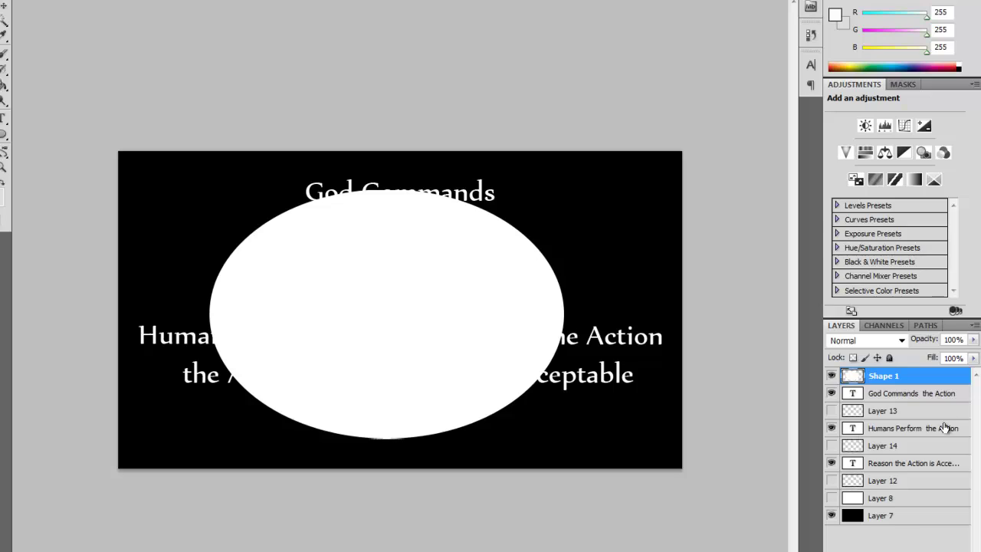
# Lower Shape 1's opacity to 40% in Blending Options
pyautogui.doubleClick(853, 379)
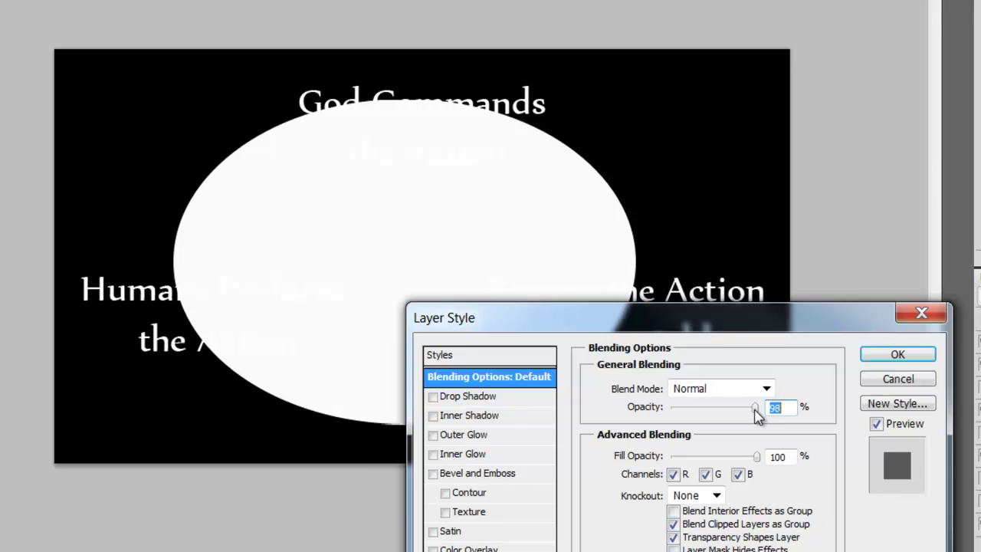
pyautogui.moveTo(340, 122); pyautogui.dragTo(293, 132)
pyautogui.moveTo(728, 415); pyautogui.dragTo(709, 415)
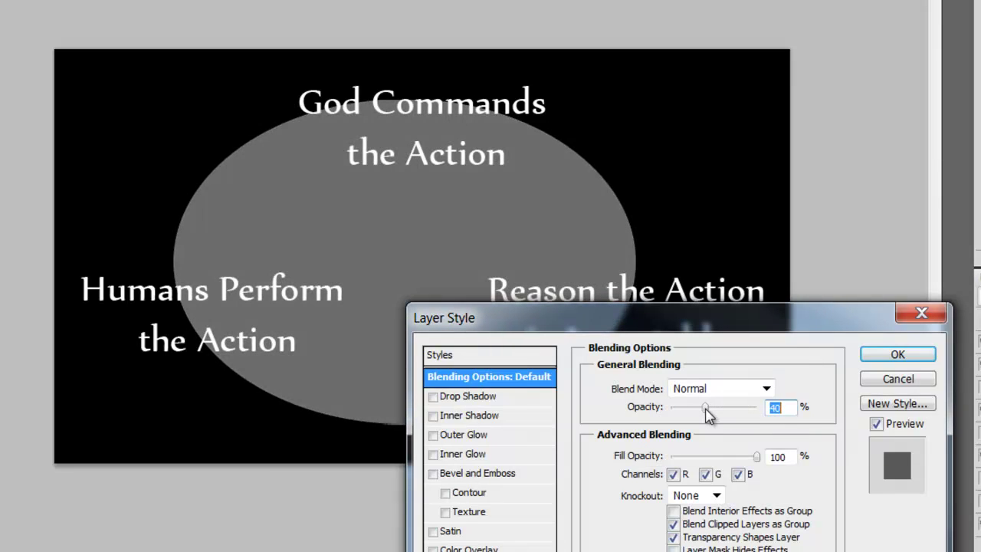
pyautogui.click(871, 357)
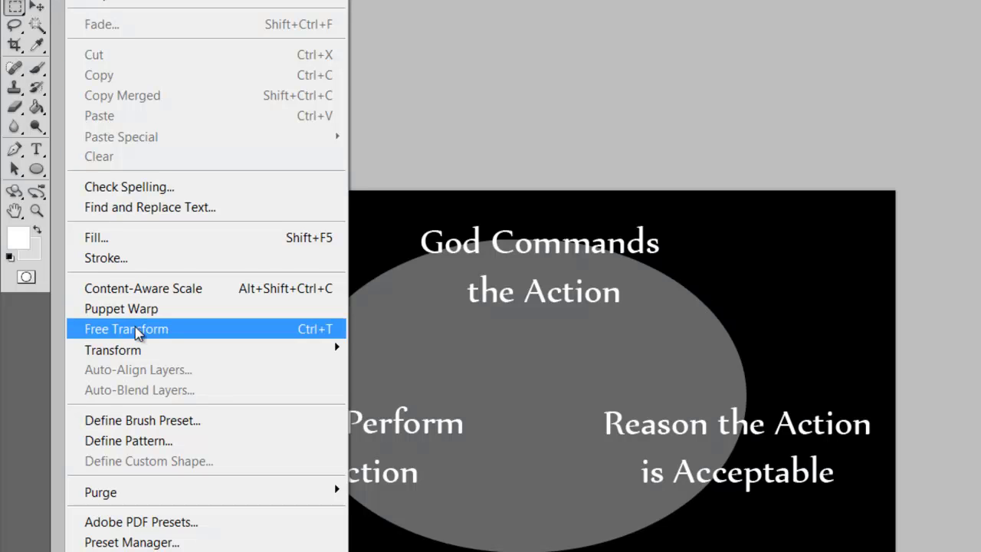
# Apply the pending transformation to the ellipse
pyautogui.press('Escape')
pyautogui.hotkey('ctrl', 't')
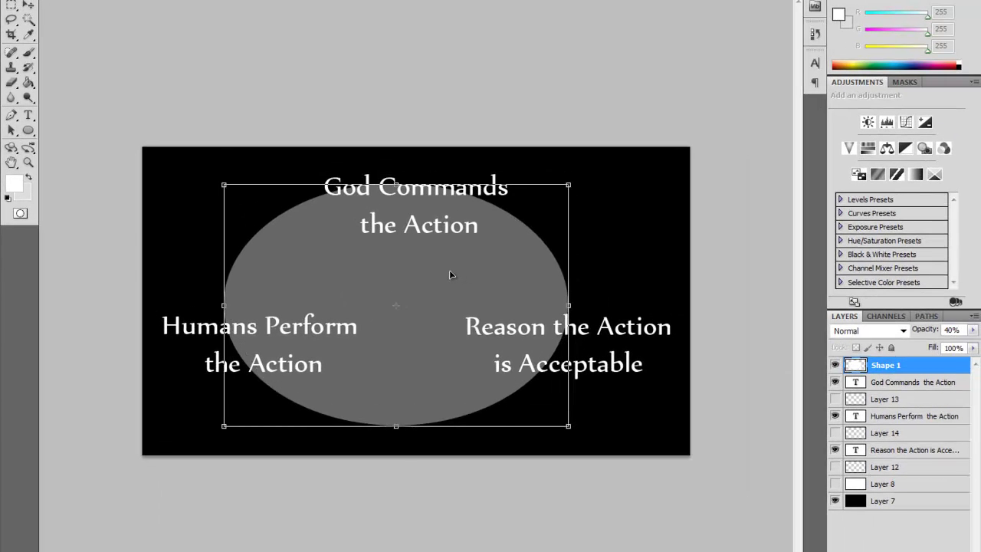
pyautogui.click(12, 7)
pyautogui.click(404, 202)
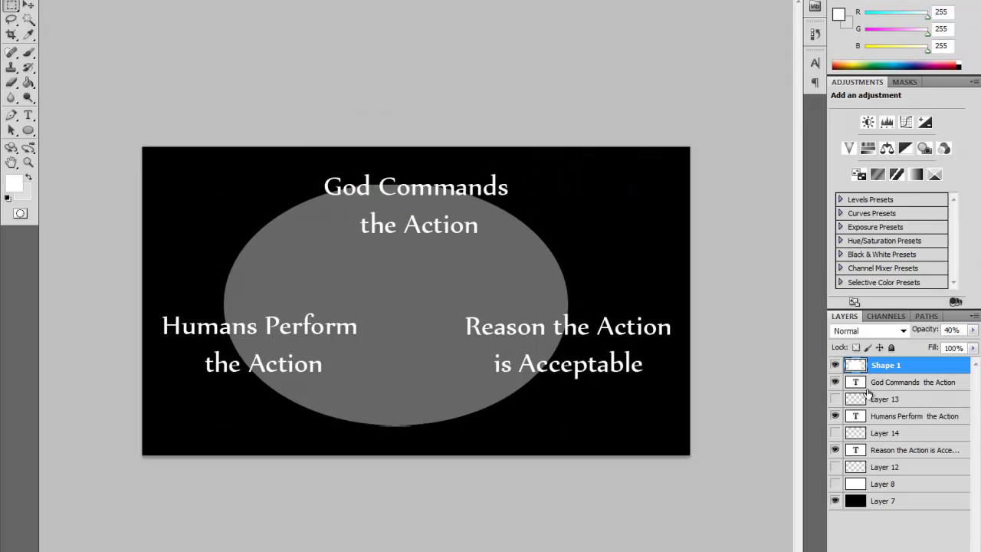
# Convert Shape 1 to a Smart Object, then rasterize it into plain pixels
pyautogui.rightClick(901, 368)
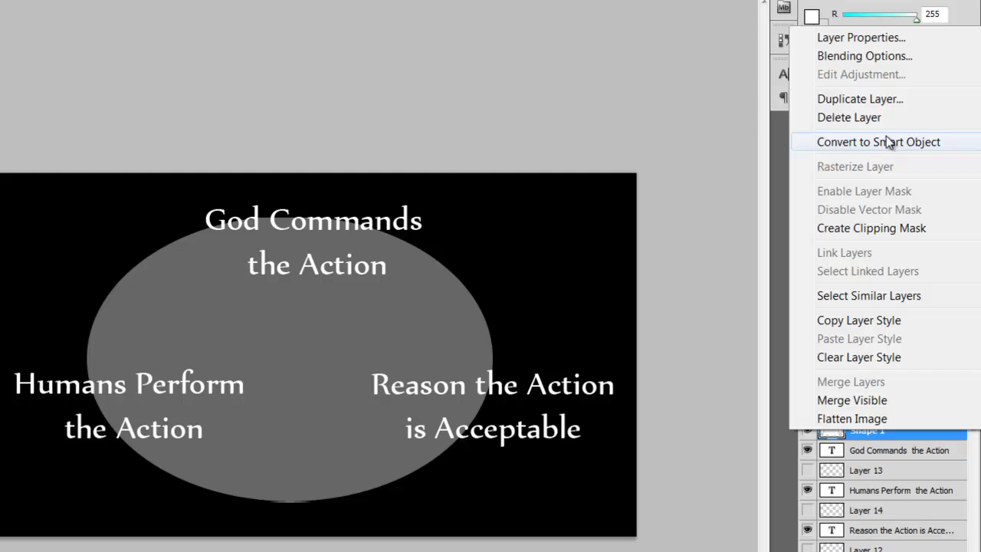
pyautogui.click(887, 142)
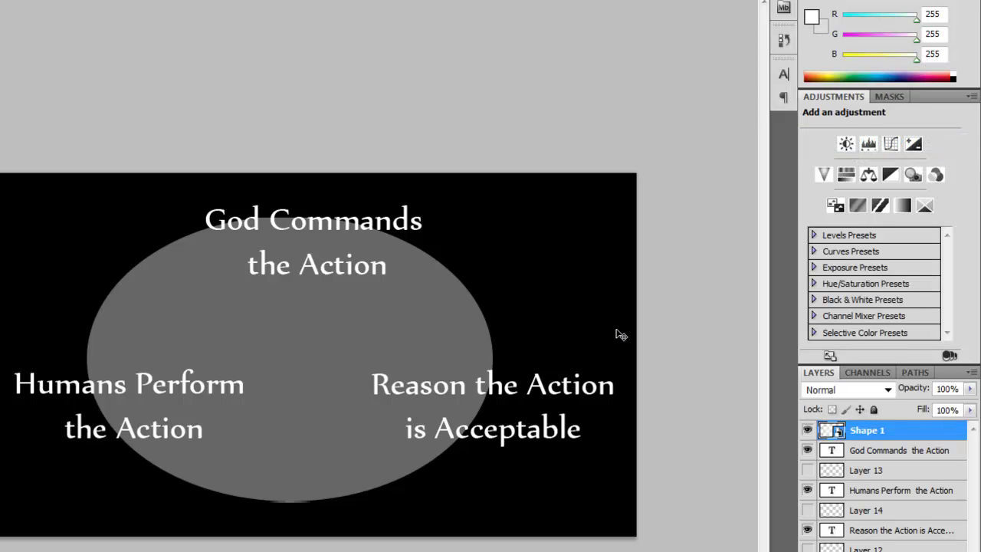
pyautogui.hotkey('ctrl', 't')
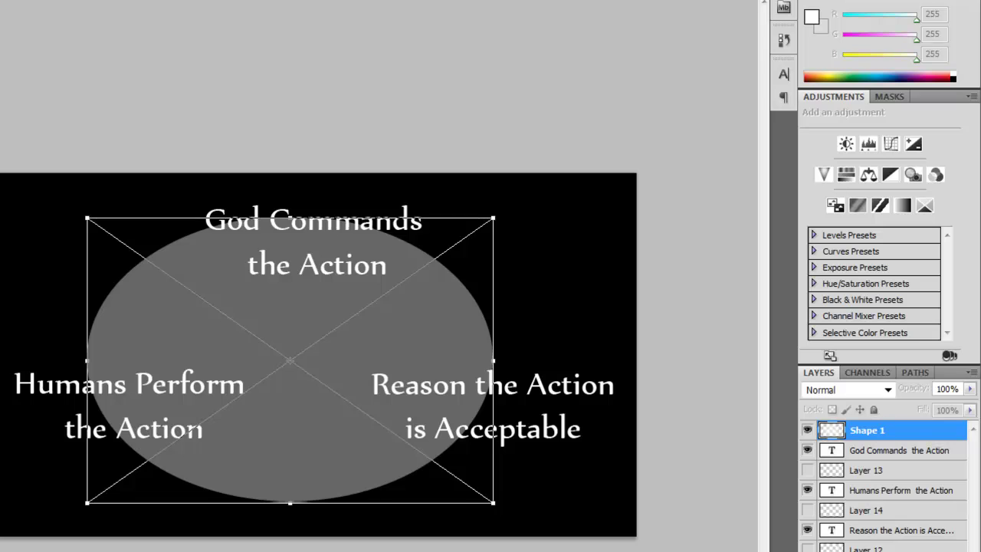
pyautogui.click(318, 235)
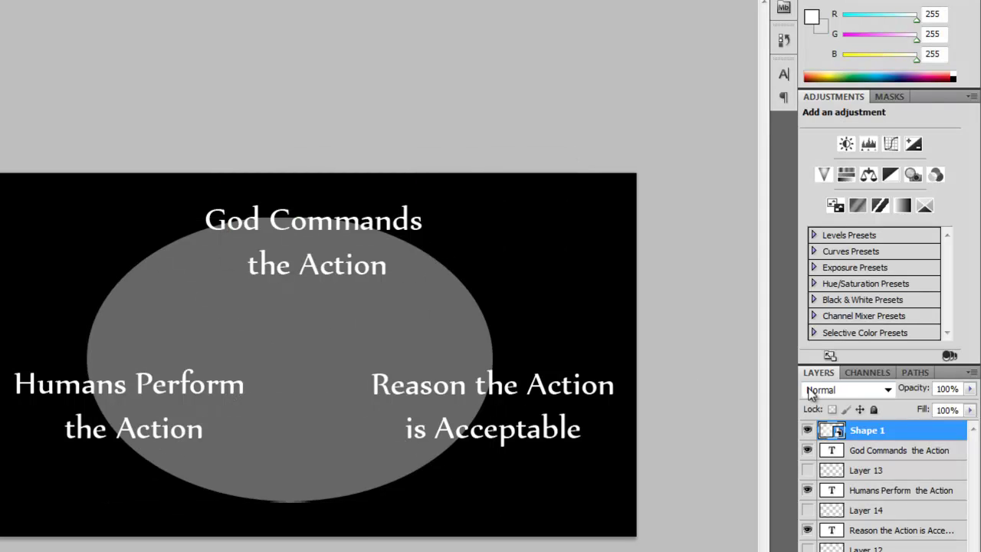
pyautogui.rightClick(885, 431)
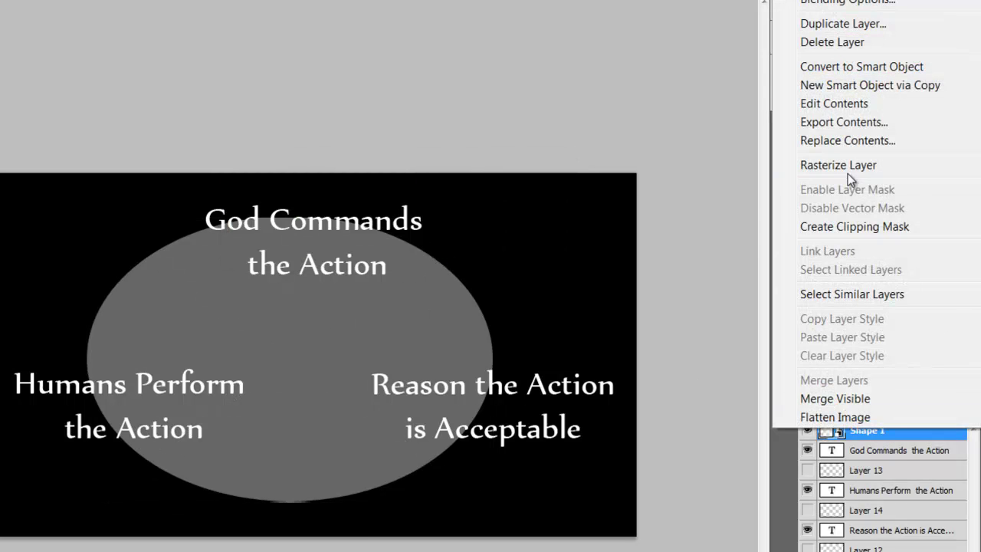
pyautogui.click(822, 167)
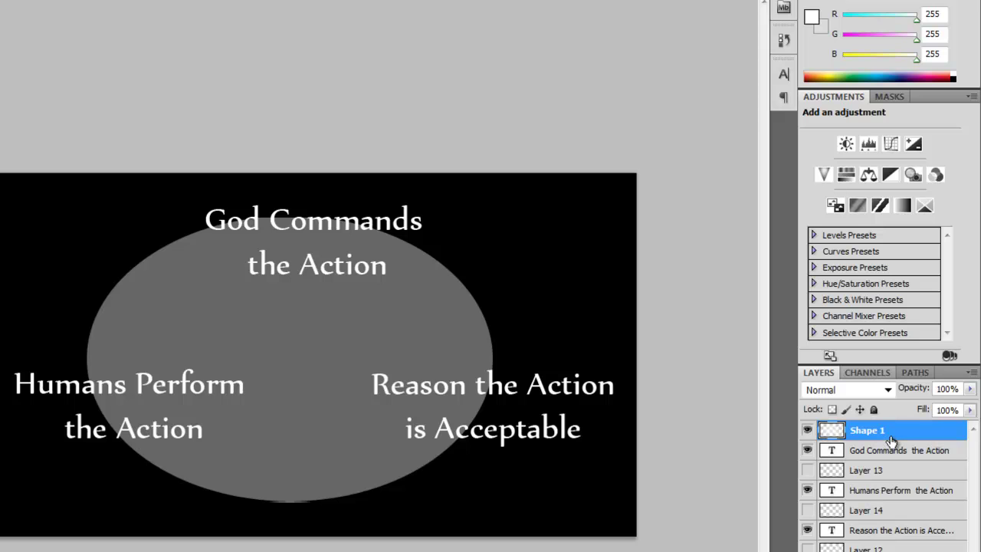
# Nudge the grey ellipse lower and stretch it slightly wider and taller
pyautogui.hotkey('ctrl', 't')
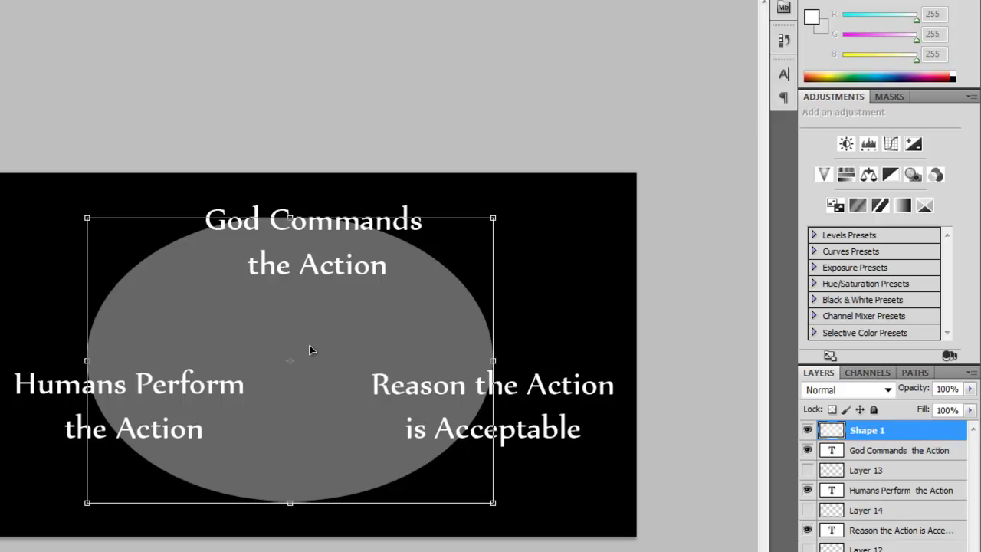
pyautogui.moveTo(311, 350)
pyautogui.mouseDown()
pyautogui.moveTo(309, 341)
pyautogui.moveTo(307, 359)
pyautogui.mouseUp()
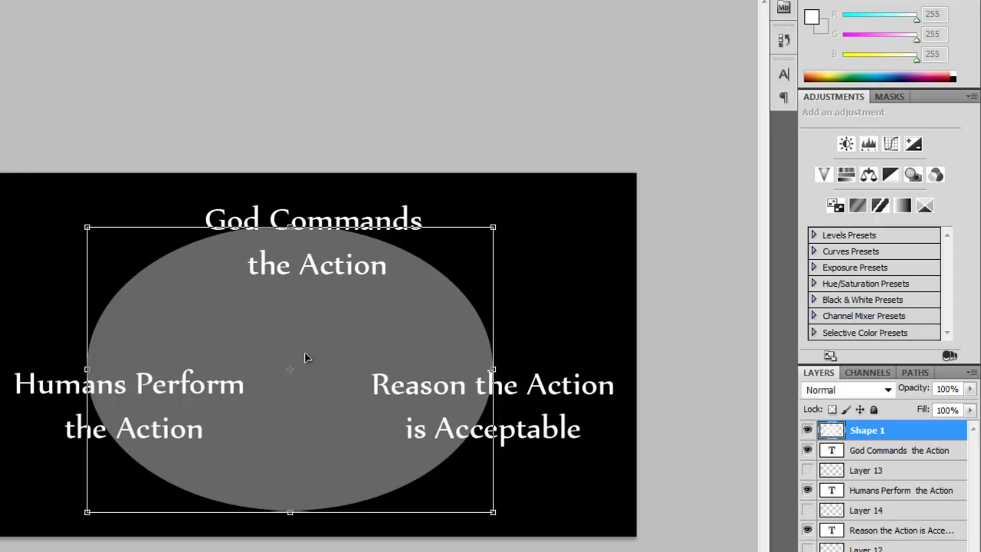
pyautogui.hotkey('ctrl', '+')
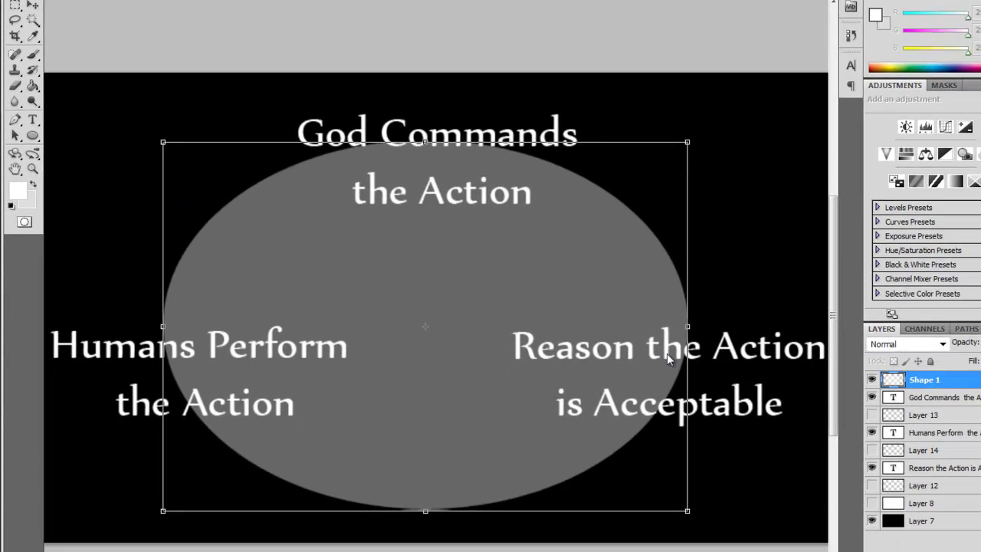
pyautogui.moveTo(671, 321); pyautogui.dragTo(679, 319)
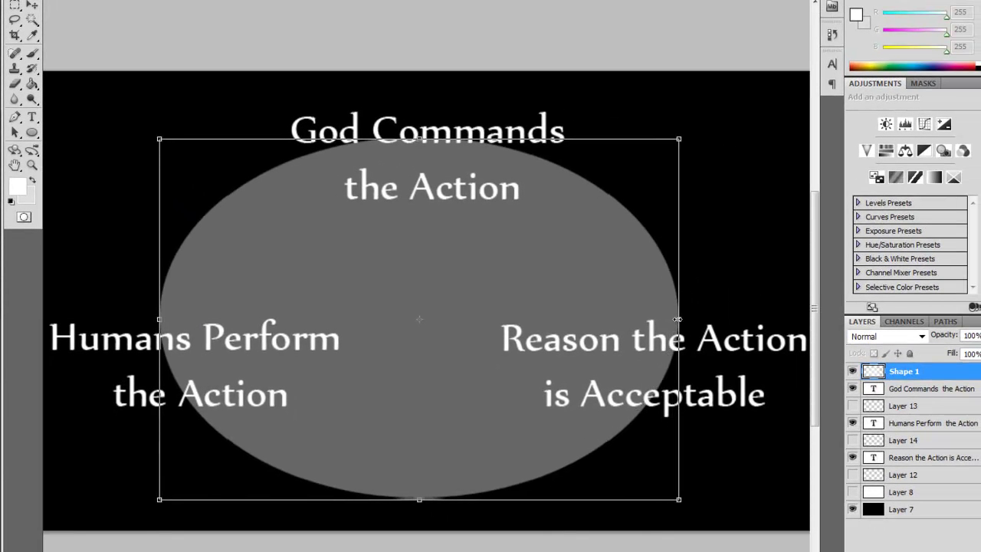
pyautogui.moveTo(419, 502); pyautogui.dragTo(419, 508)
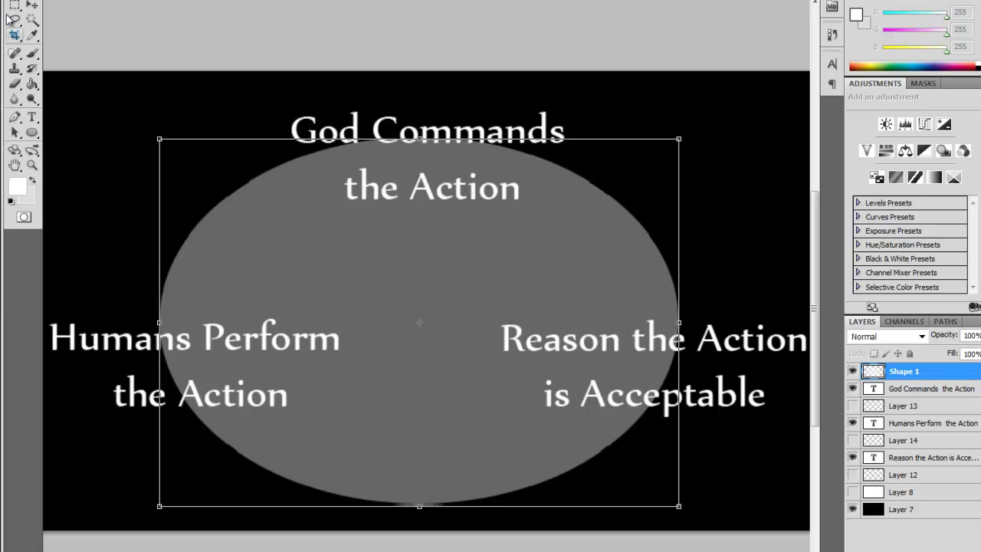
# Nudge the ellipse slightly up and left, then set its opacity back to 100% in Blending Options
pyautogui.click(32, 4)
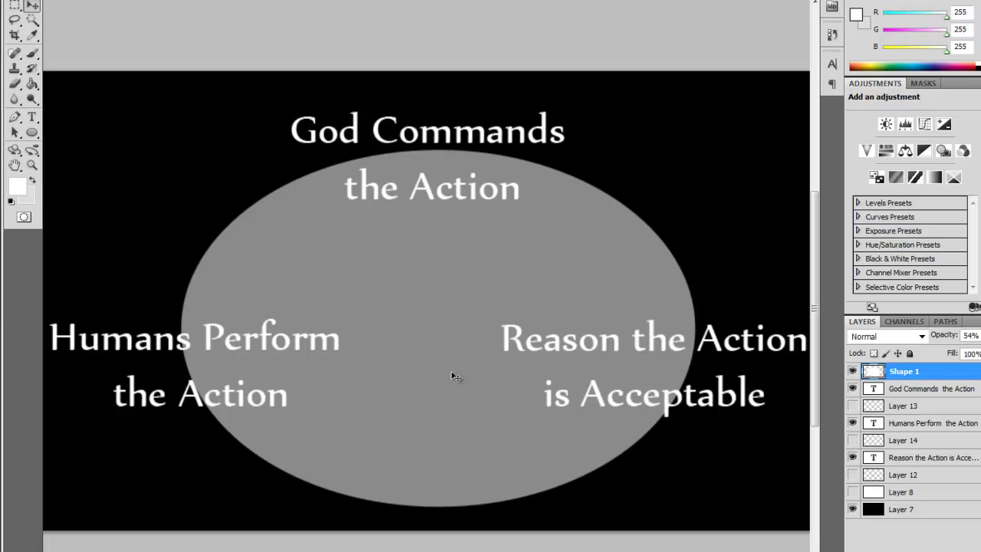
pyautogui.moveTo(452, 376); pyautogui.dragTo(449, 369)
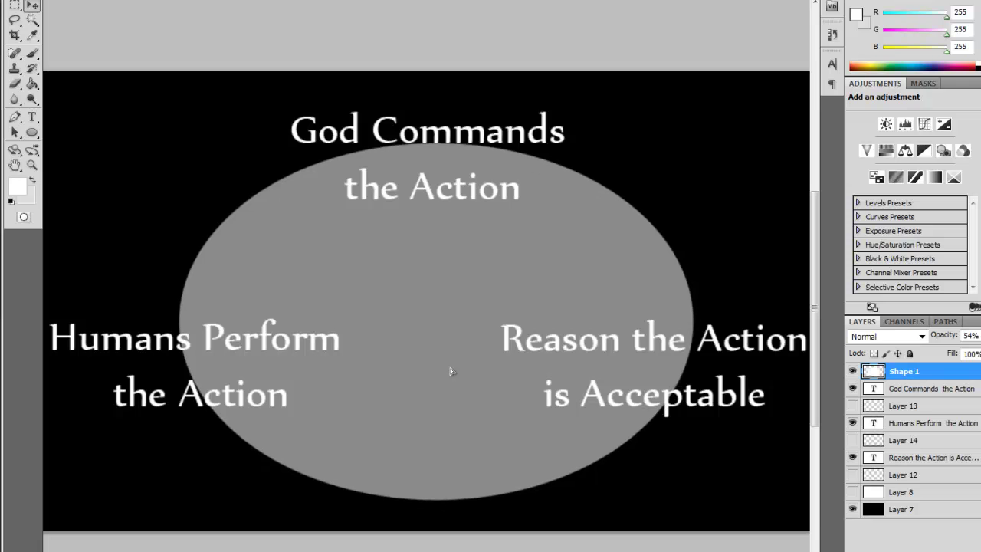
pyautogui.doubleClick(879, 376)
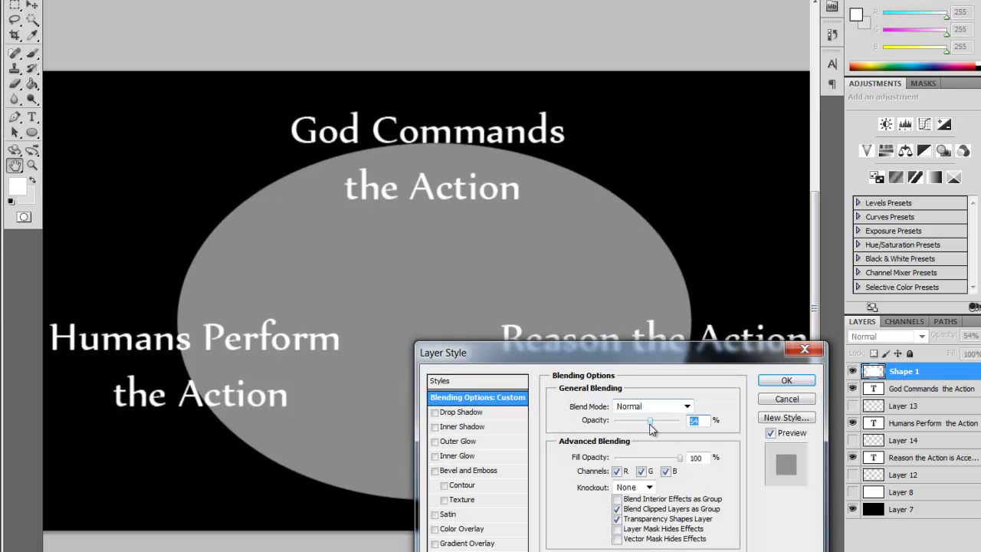
pyautogui.moveTo(650, 423); pyautogui.dragTo(701, 423)
pyautogui.click(786, 381)
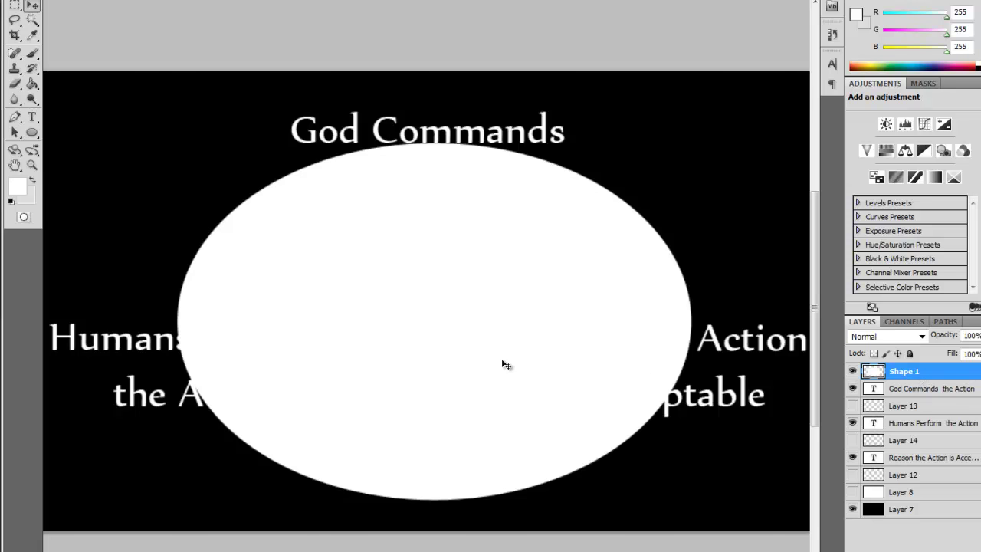
# Select all and use Layer via Copy to duplicate the ellipse onto new Layer 15
pyautogui.press('m')
pyautogui.hotkey('ctrl', 'a')
pyautogui.scroll(-1, 405, 307)
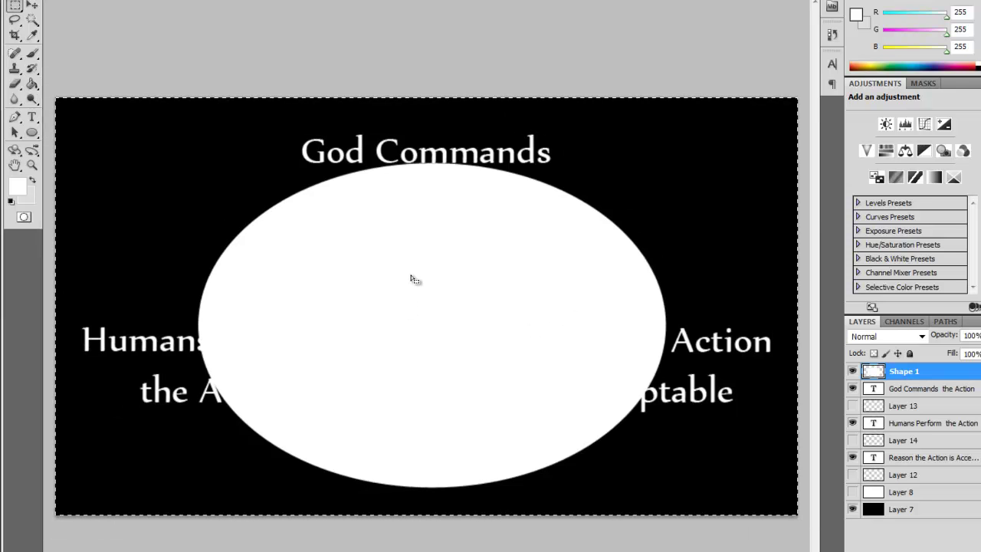
pyautogui.rightClick(411, 277)
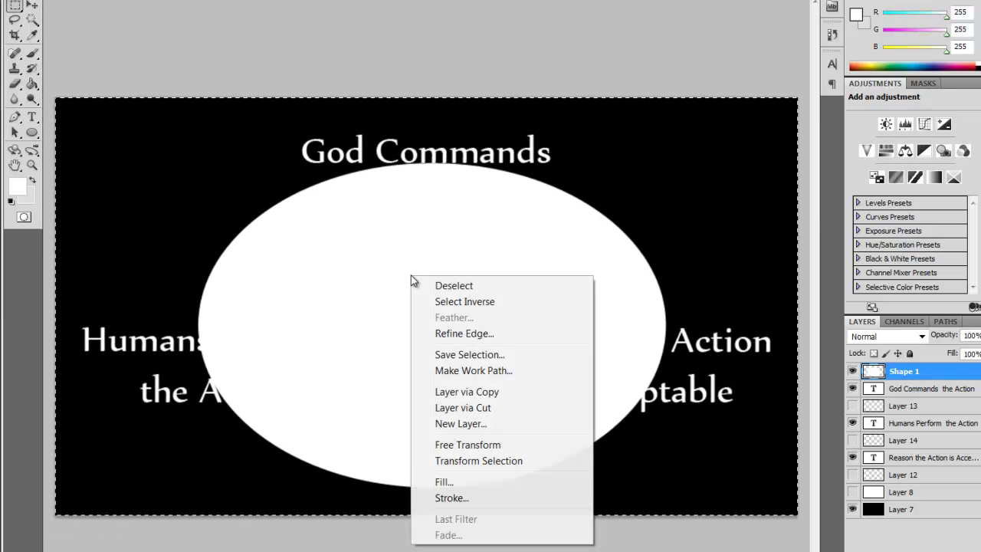
pyautogui.click(478, 396)
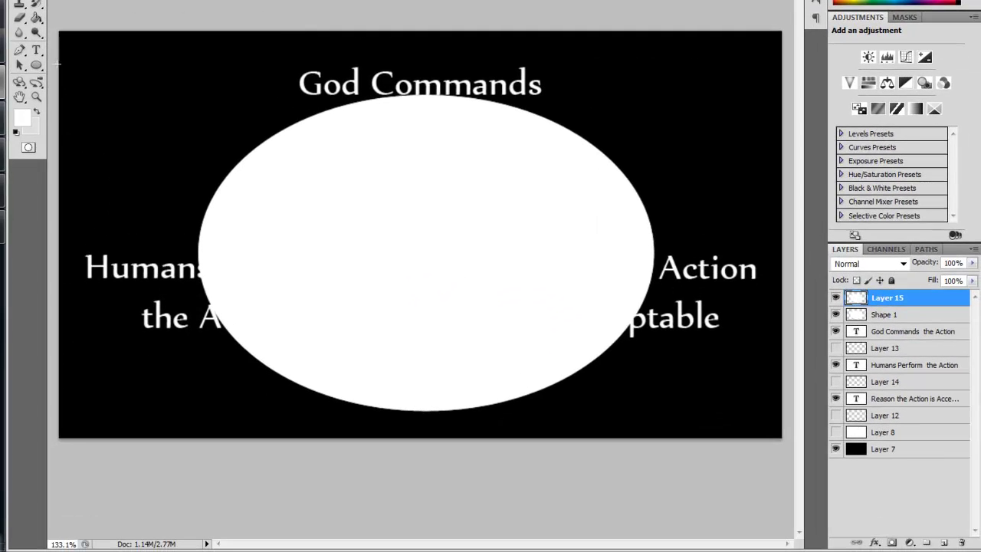
# Set the foreground colour to black and Paint Bucket the oval on Layer 15
pyautogui.click(25, 121)
pyautogui.click(707, 500)
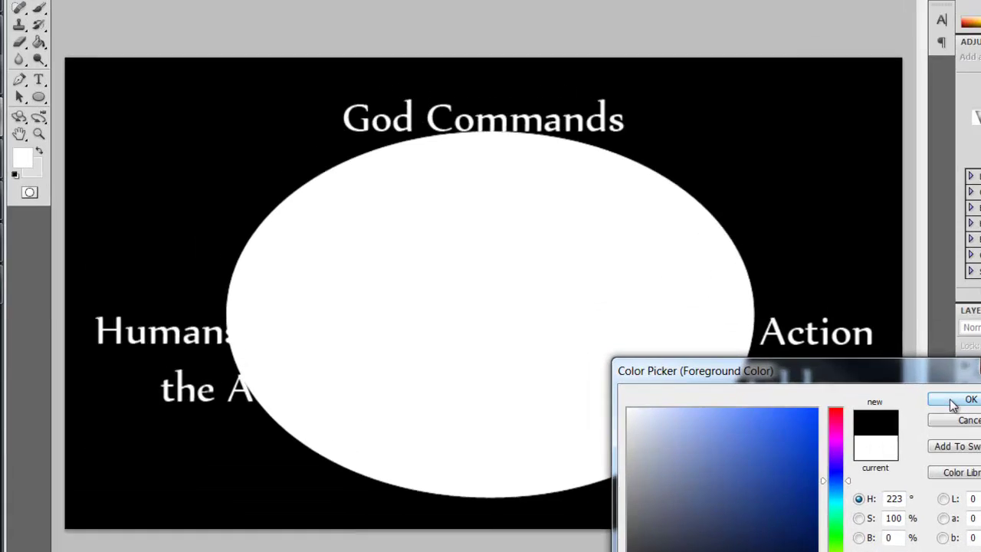
pyautogui.click(832, 326)
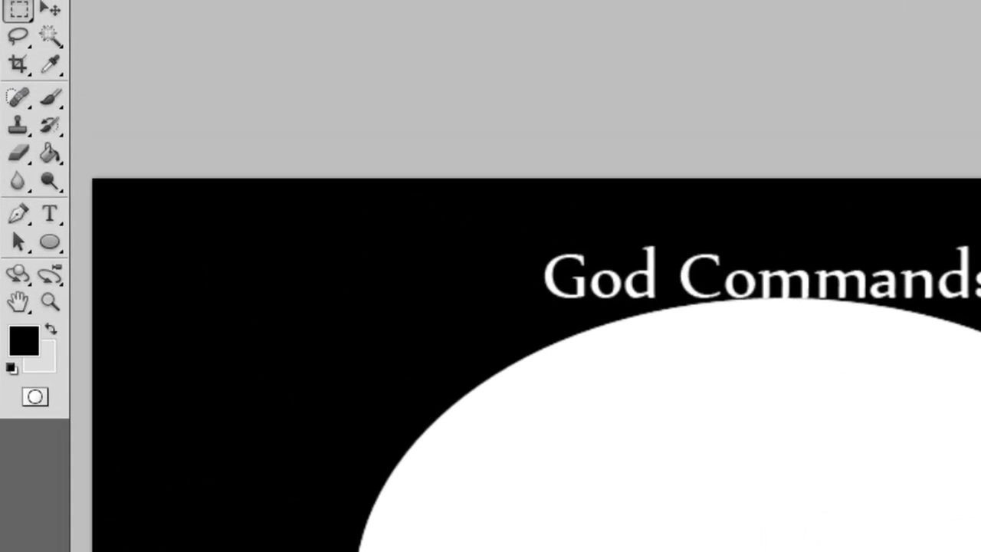
pyautogui.click(48, 139)
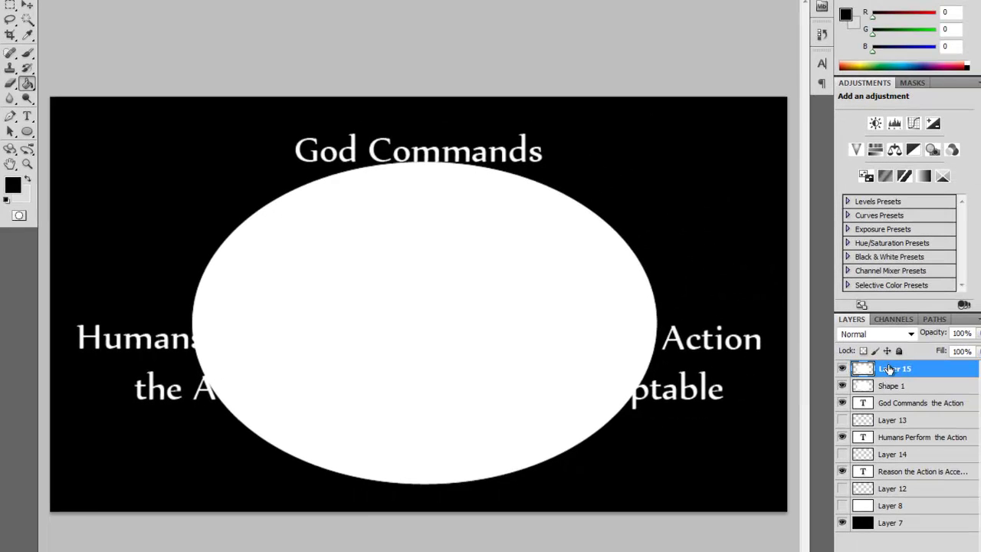
pyautogui.click(438, 332)
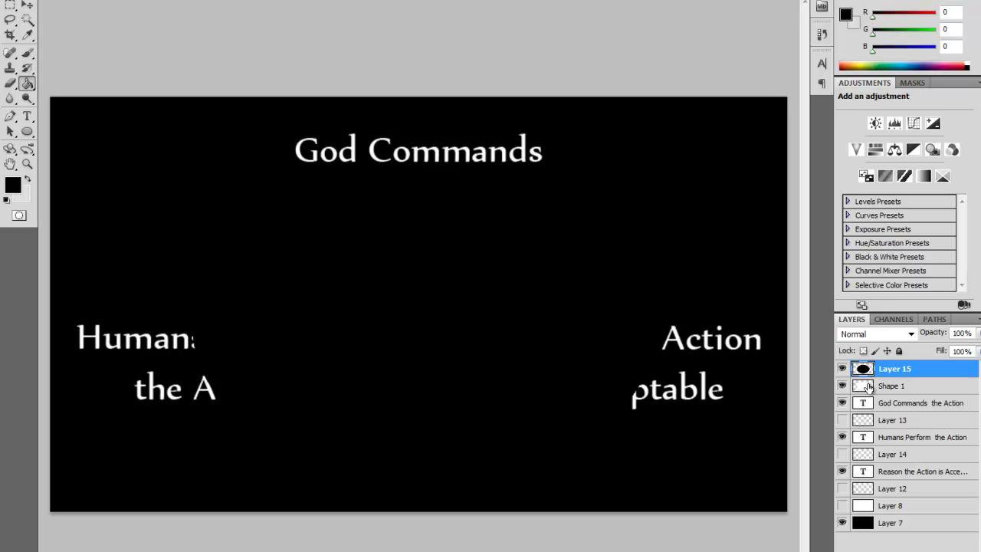
# Free Transform the black ellipse and try a few shrink sizes, undoing each one
pyautogui.hotkey('ctrl', 't')
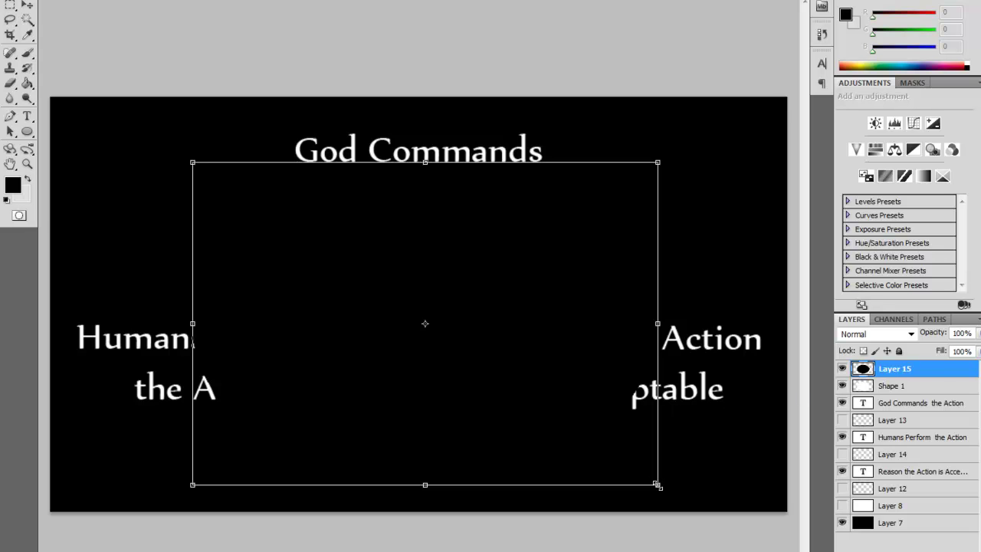
pyautogui.moveTo(658, 486); pyautogui.dragTo(490, 355)
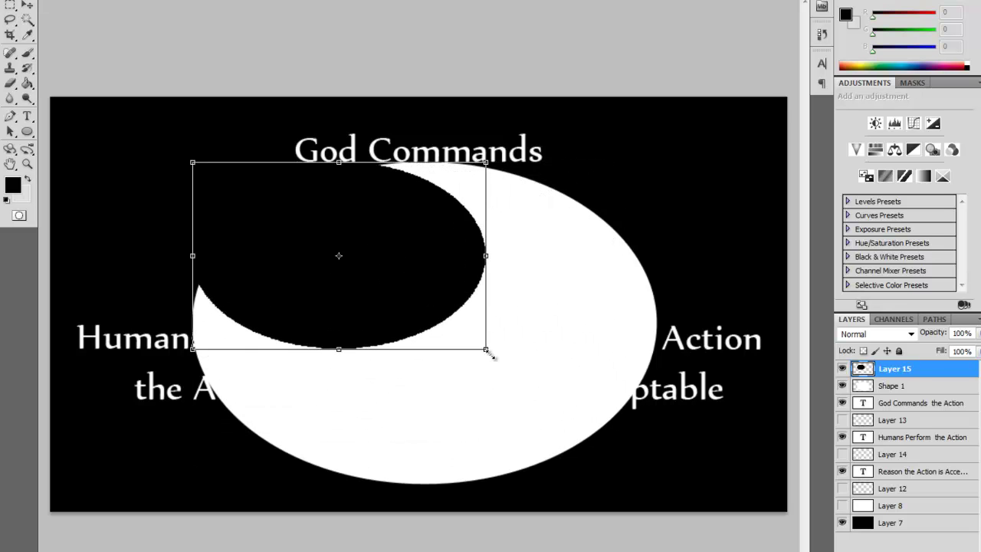
pyautogui.hotkey('ctrl', 'z')
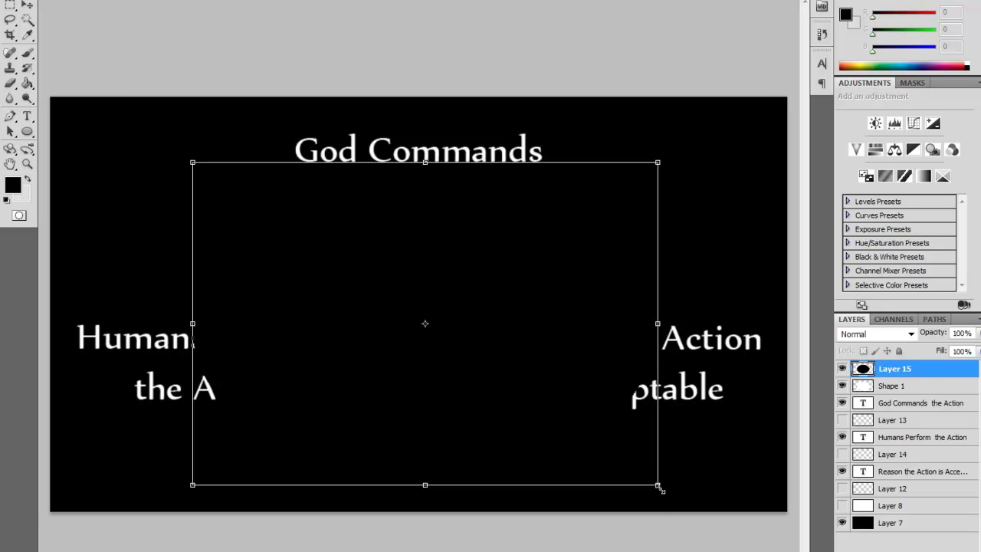
pyautogui.moveTo(658, 484)
pyautogui.mouseDown()
pyautogui.moveTo(646, 477)
pyautogui.moveTo(659, 487)
pyautogui.mouseUp()
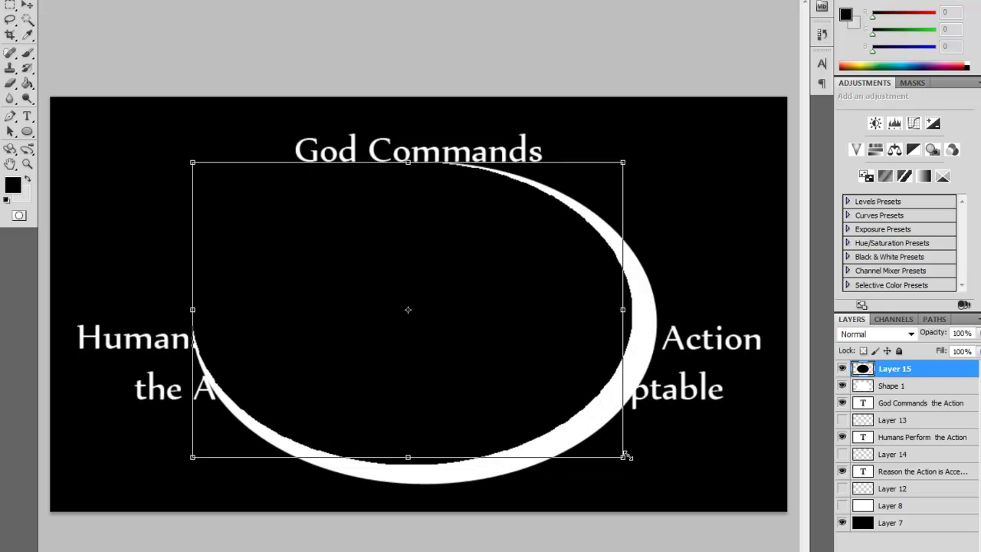
pyautogui.moveTo(626, 456); pyautogui.dragTo(409, 311)
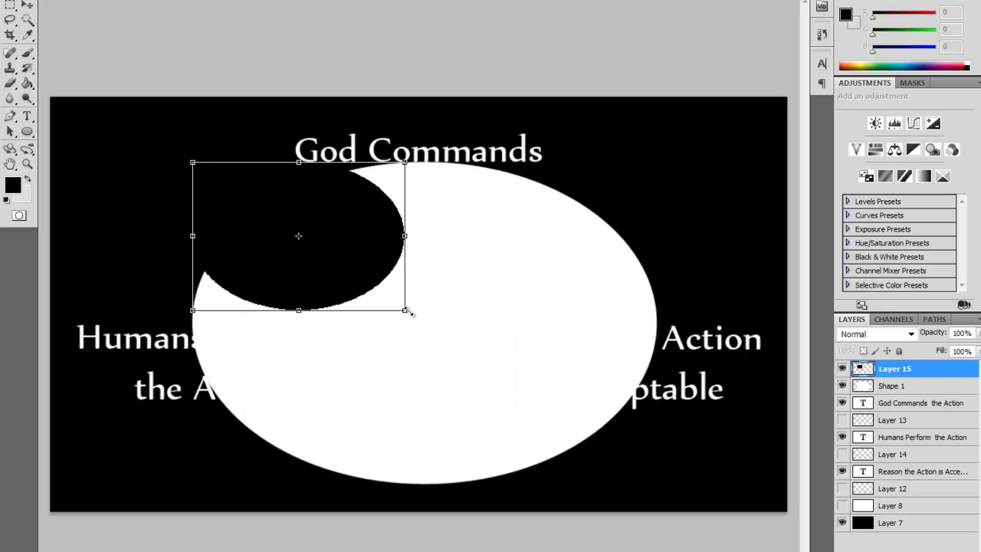
pyautogui.hotkey('ctrl', 'z')
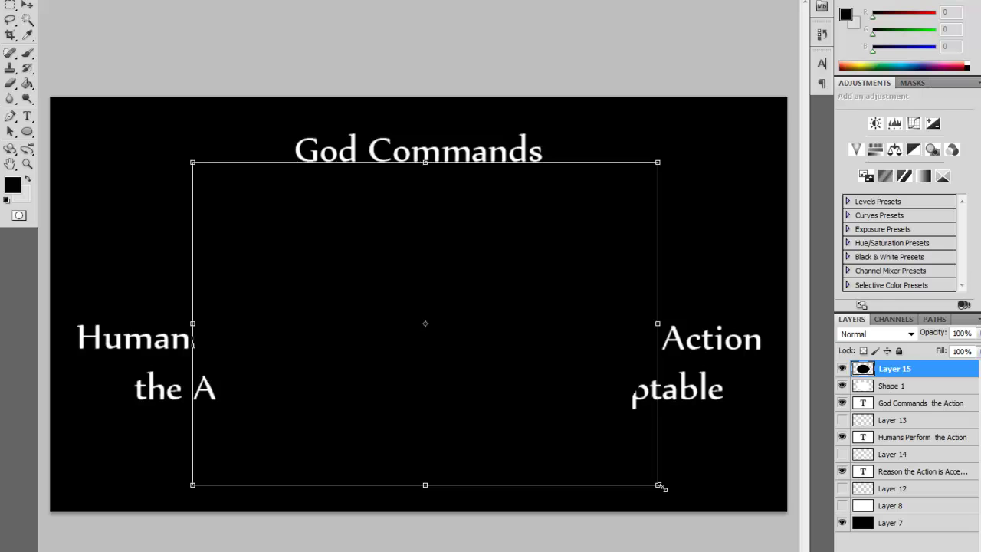
# Rescale and centre the black ellipse just inside the white one, leaving a thin white ring
pyautogui.moveTo(657, 486); pyautogui.dragTo(498, 374)
pyautogui.moveTo(515, 270); pyautogui.dragTo(454, 311)
pyautogui.moveTo(356, 254); pyautogui.dragTo(480, 316)
pyautogui.moveTo(541, 398); pyautogui.dragTo(543, 290)
pyautogui.hotkey('ctrl', 'z')
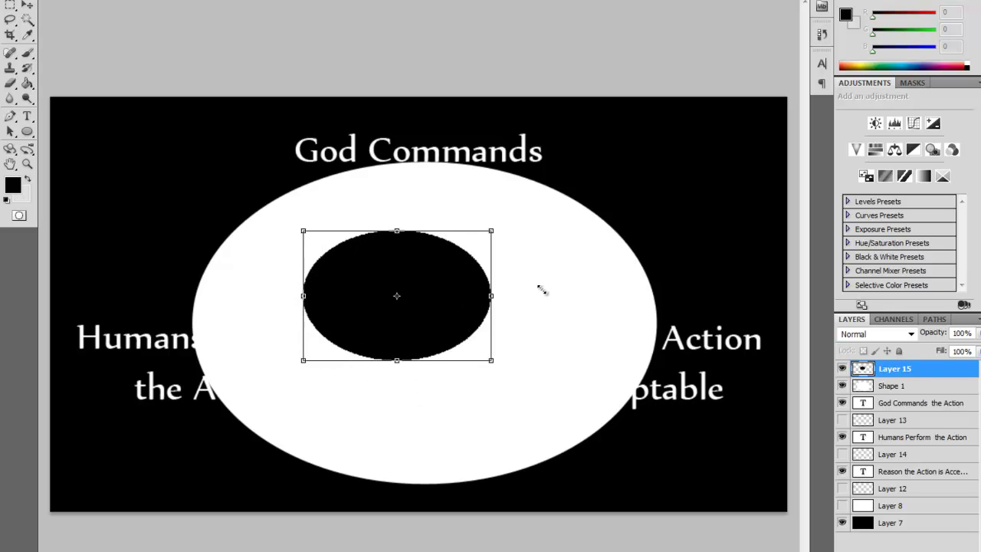
pyautogui.hotkey('ctrl', 'z')
pyautogui.hotkey('ctrl', 'z')
pyautogui.hotkey('ctrl', 'alt', 'z')
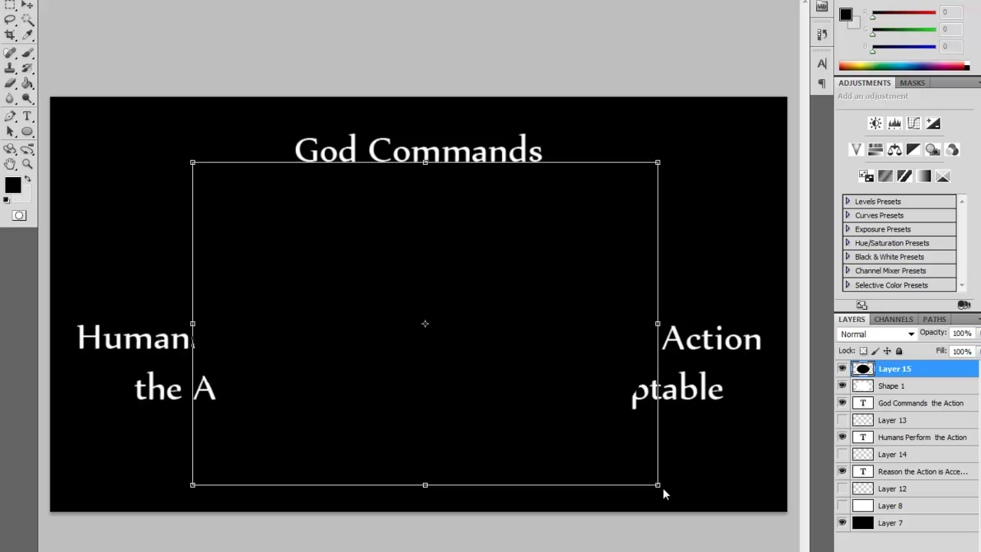
pyautogui.moveTo(650, 476)
pyautogui.mouseDown()
pyautogui.moveTo(624, 441)
pyautogui.moveTo(638, 481)
pyautogui.moveTo(649, 479)
pyautogui.mouseUp()
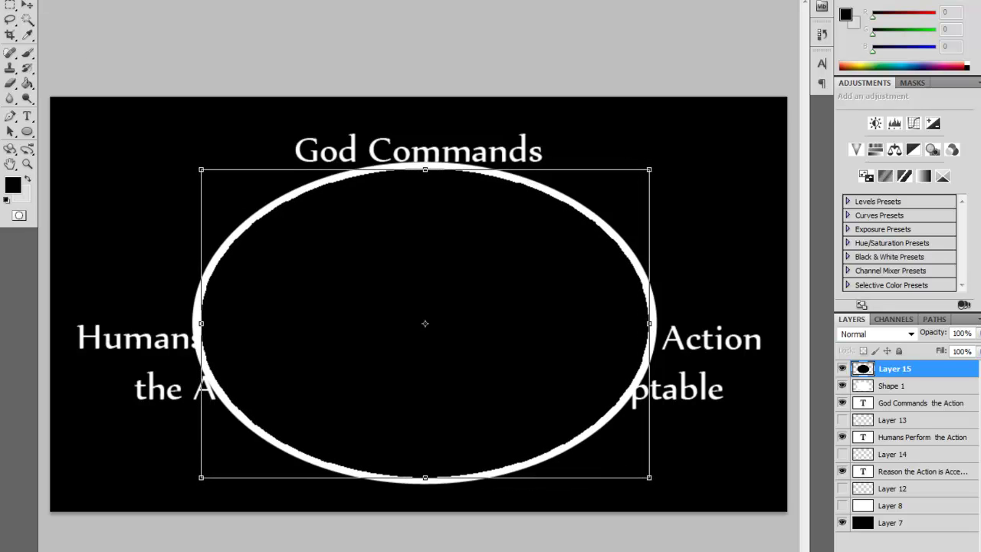
# Apply the transform and merge Layer 15 with Shape 1 into one ellipse layer
pyautogui.click(15, 8)
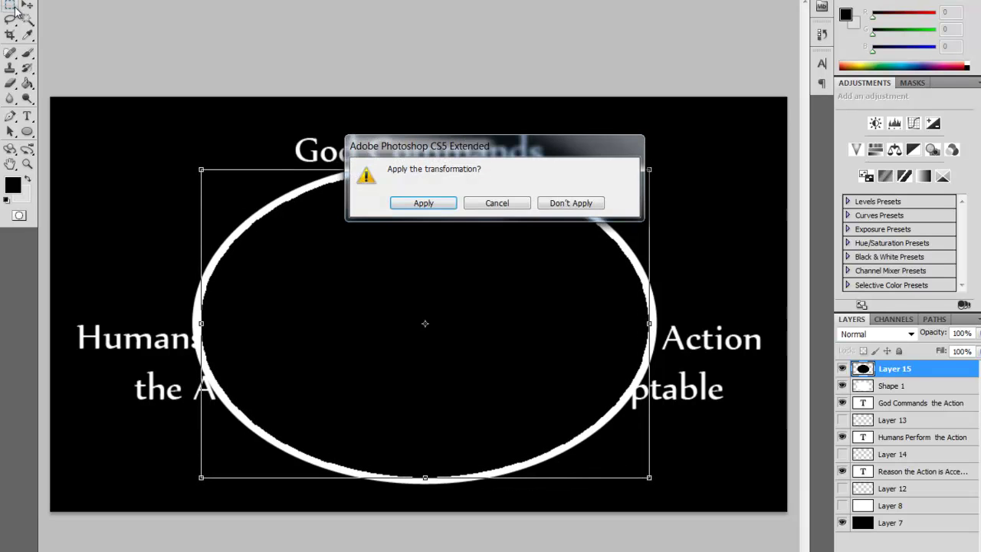
pyautogui.click(406, 203)
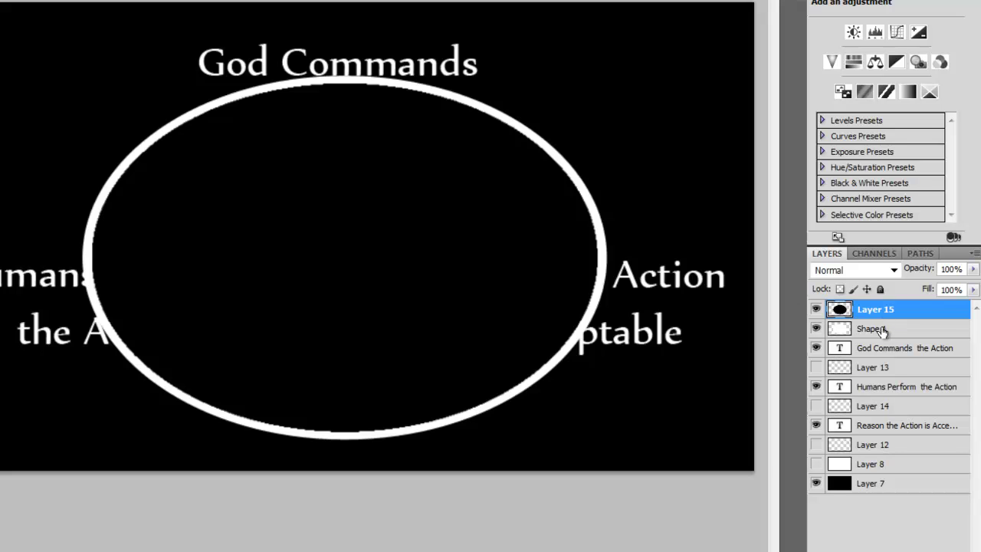
pyautogui.keyDown('shift'); pyautogui.click(883, 329); pyautogui.keyUp('shift')
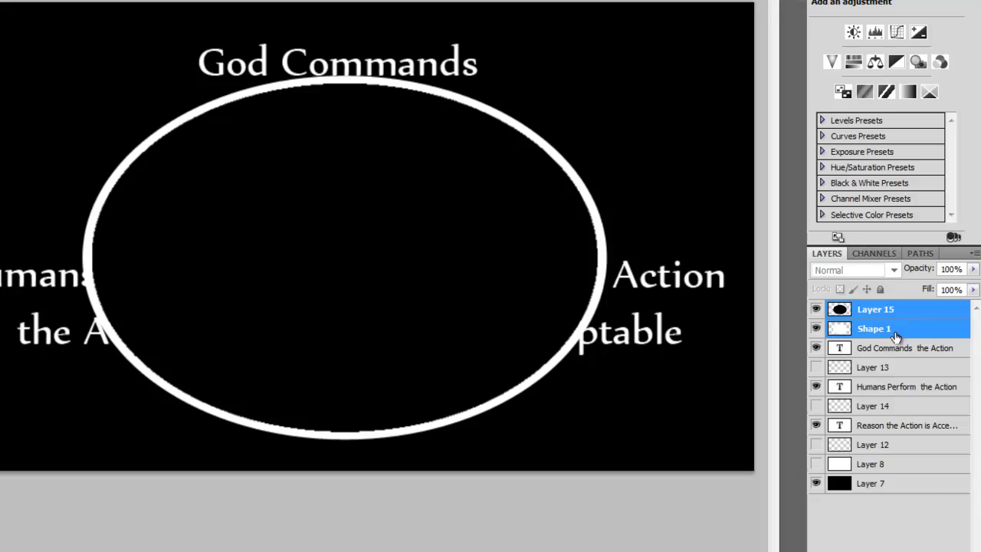
pyautogui.rightClick(900, 334)
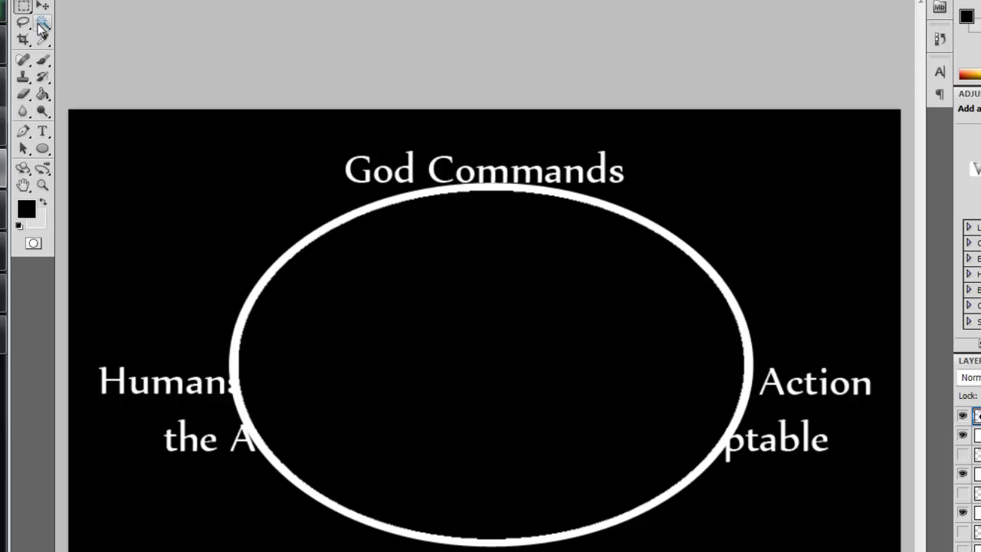
pyautogui.click(39, 28)
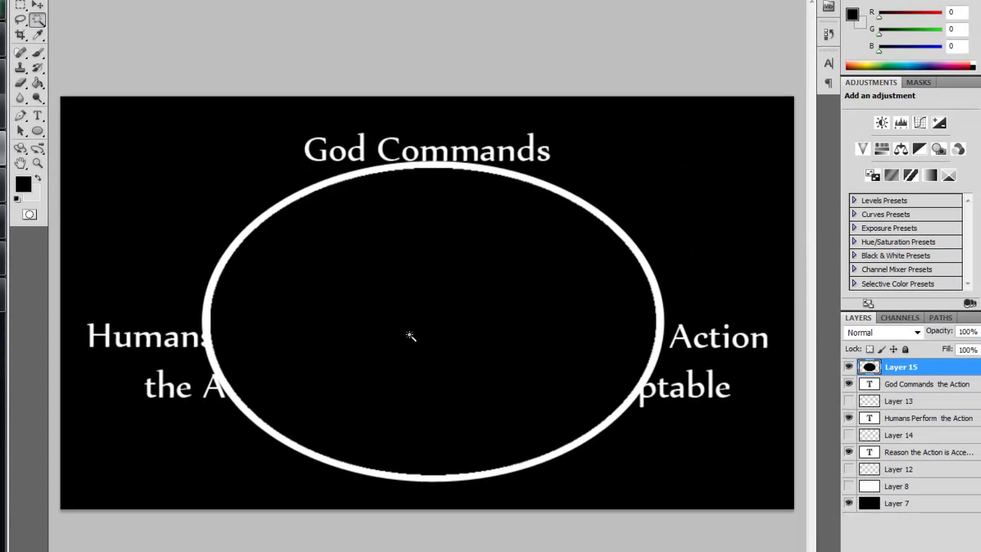
# Magic Wand the black interior and delete it, leaving a hollow white ellipse ring
pyautogui.click(412, 337)
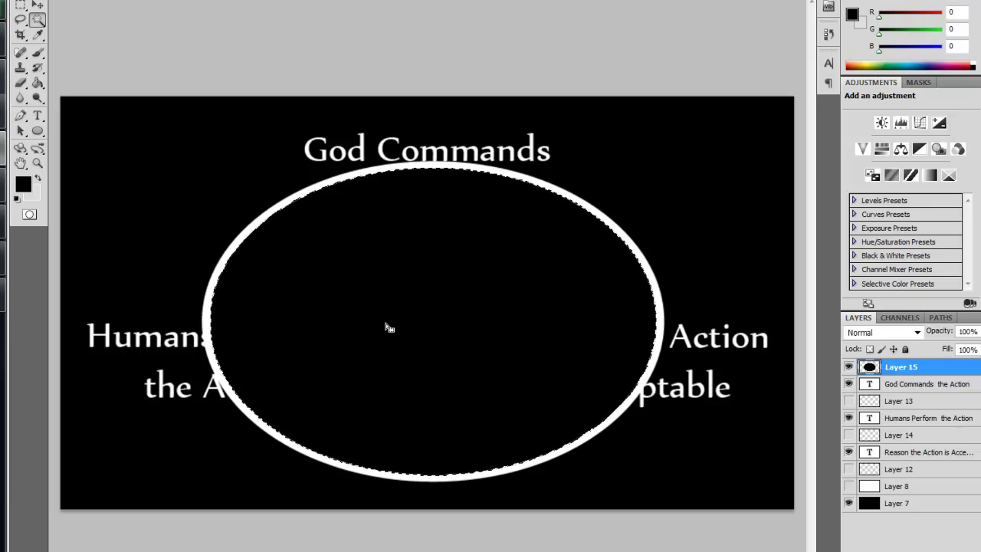
pyautogui.press('Delete')
pyautogui.press('m')
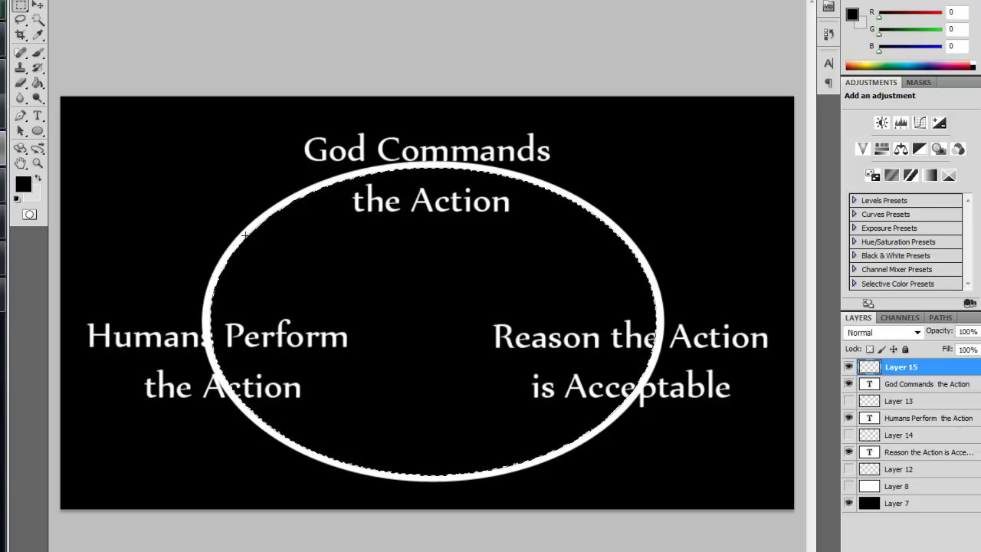
pyautogui.hotkey('ctrl', 'd')
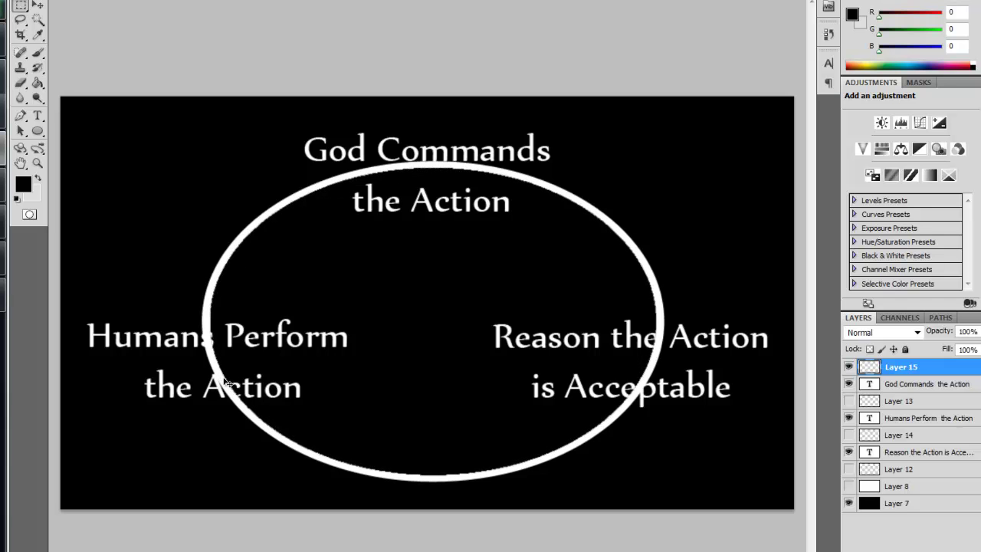
pyautogui.click(39, 5)
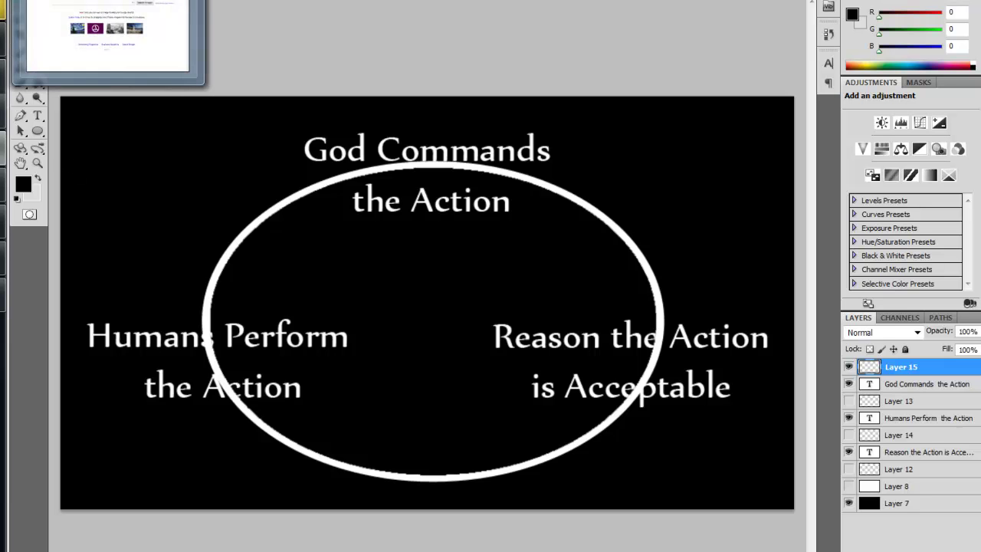
# Search images for 'arrow', save an arrow picture, and open it in Photoshop
pyautogui.click(107, 46)
pyautogui.write('arrow')
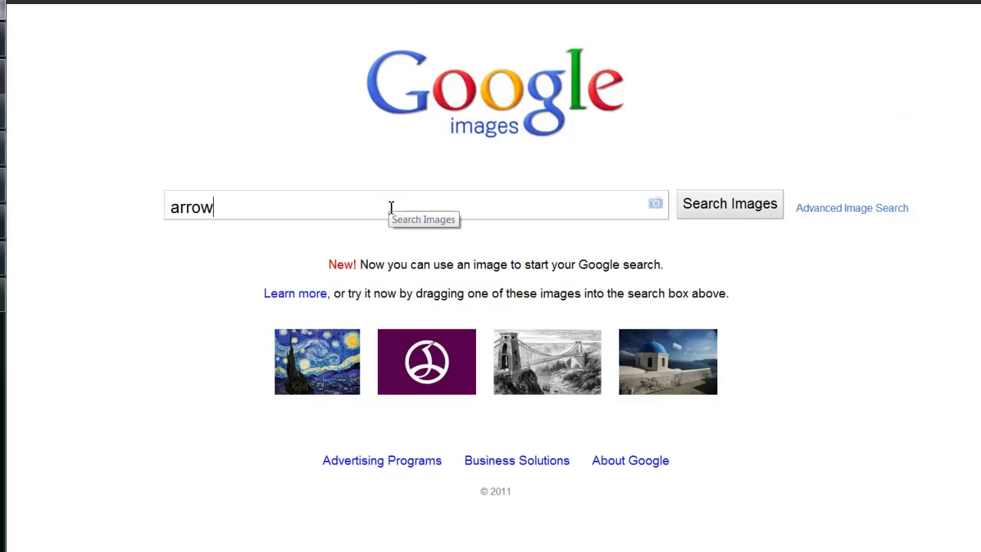
pyautogui.press('Return')
pyautogui.rightClick(355, 284)
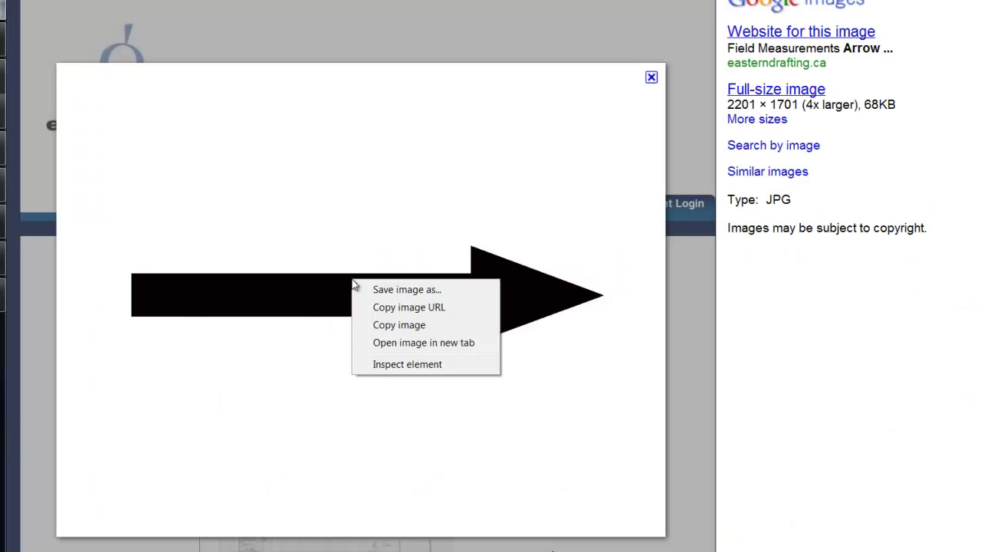
pyautogui.click(354, 285)
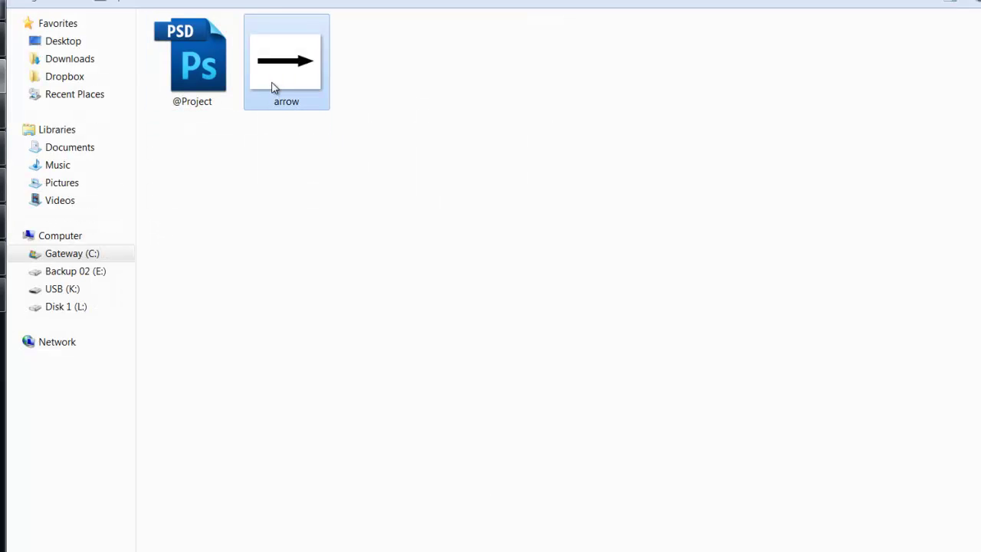
pyautogui.rightClick(274, 86)
pyautogui.moveTo(338, 266)
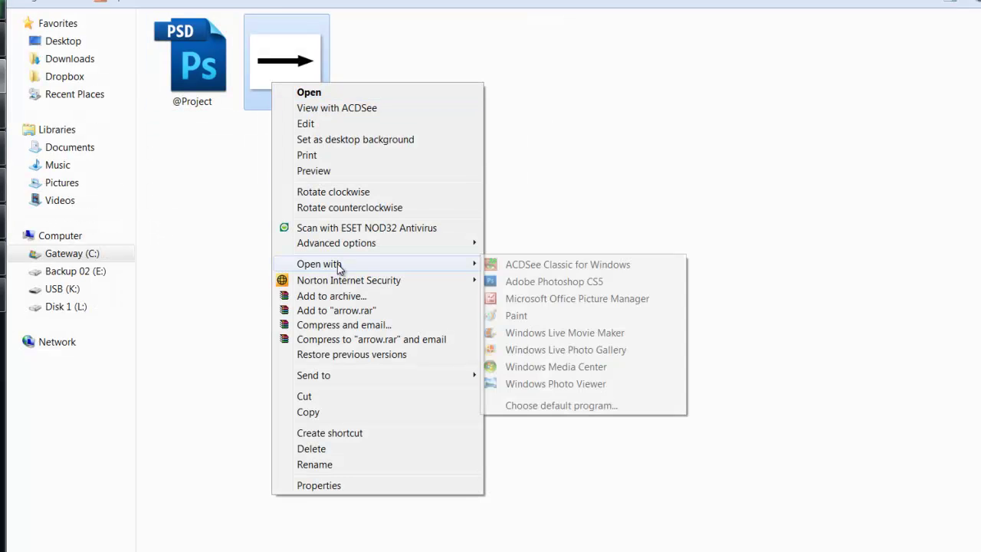
pyautogui.click(558, 281)
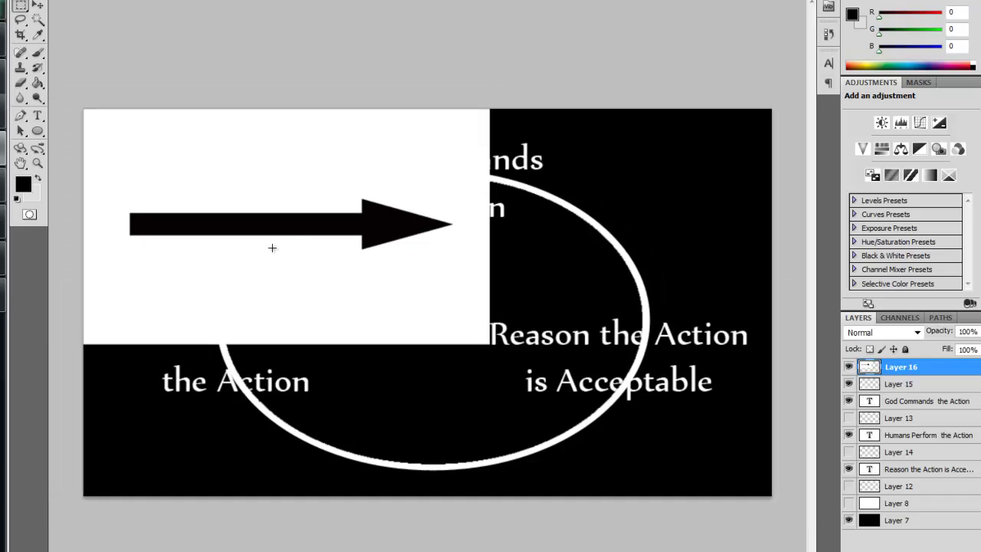
# Magic Wand the white backdrop around the arrow, delete it, and deselect
pyautogui.click(37, 19)
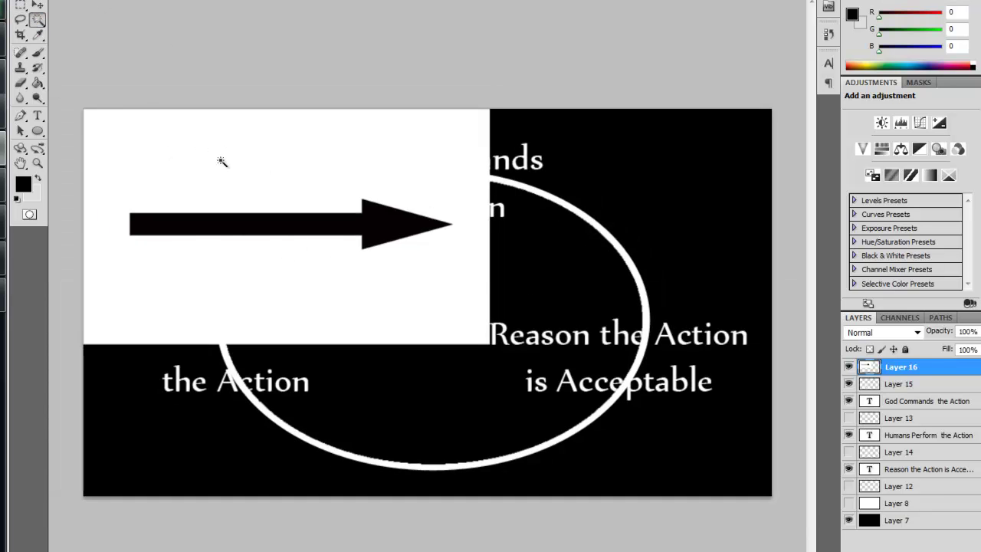
pyautogui.click(221, 164)
pyautogui.press('Delete')
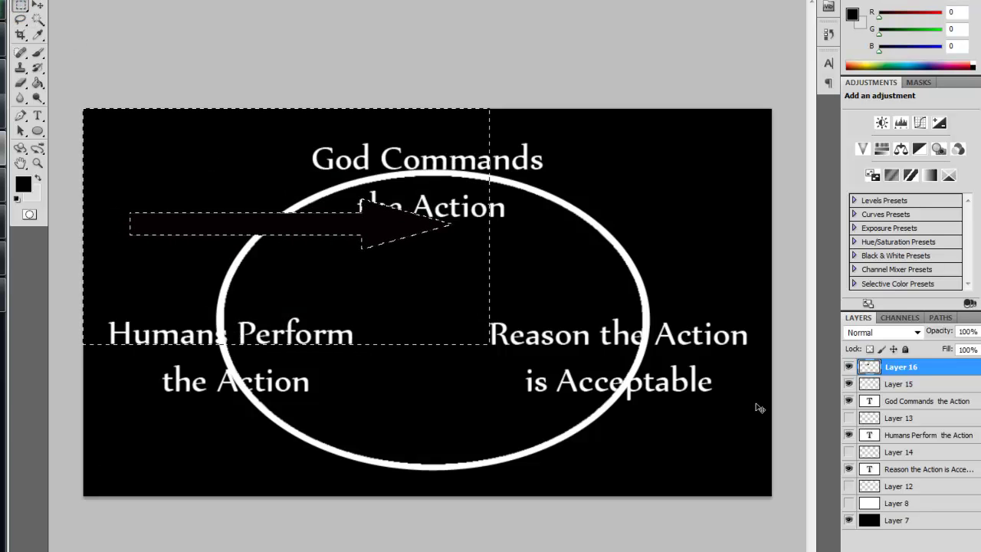
pyautogui.hotkey('ctrl', 'd')
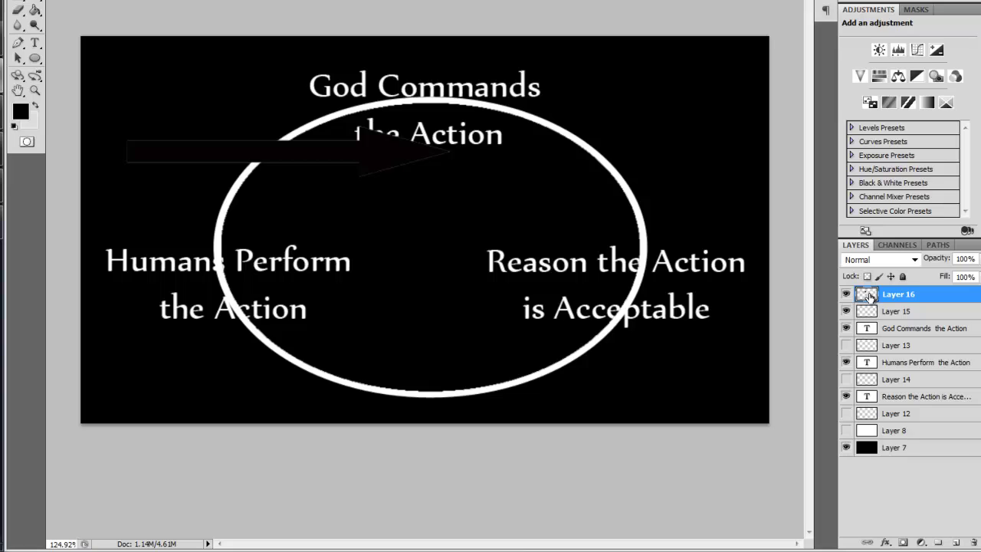
# Give Layer 16's arrow a white (ffffff) Color Overlay layer effect
pyautogui.doubleClick(870, 363)
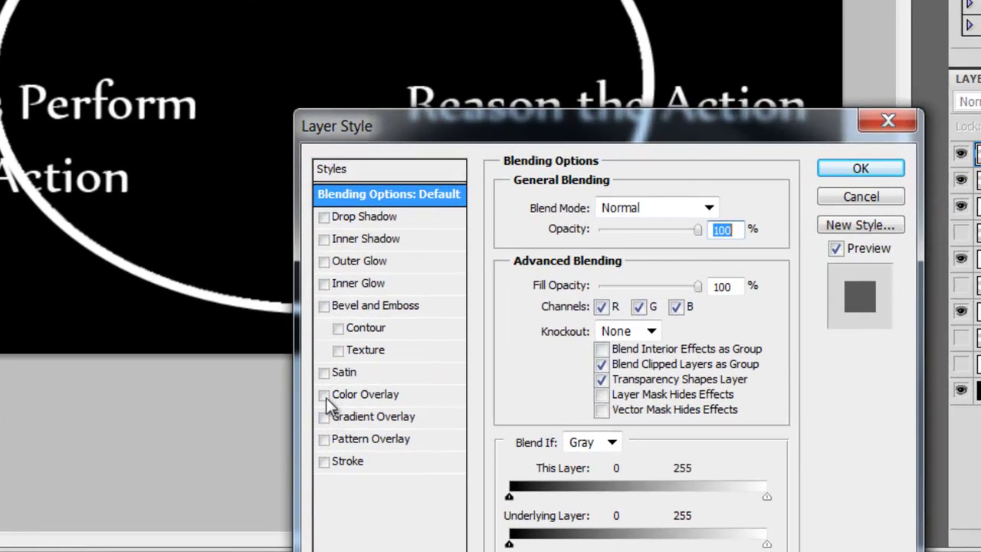
pyautogui.click(325, 394)
pyautogui.click(353, 394)
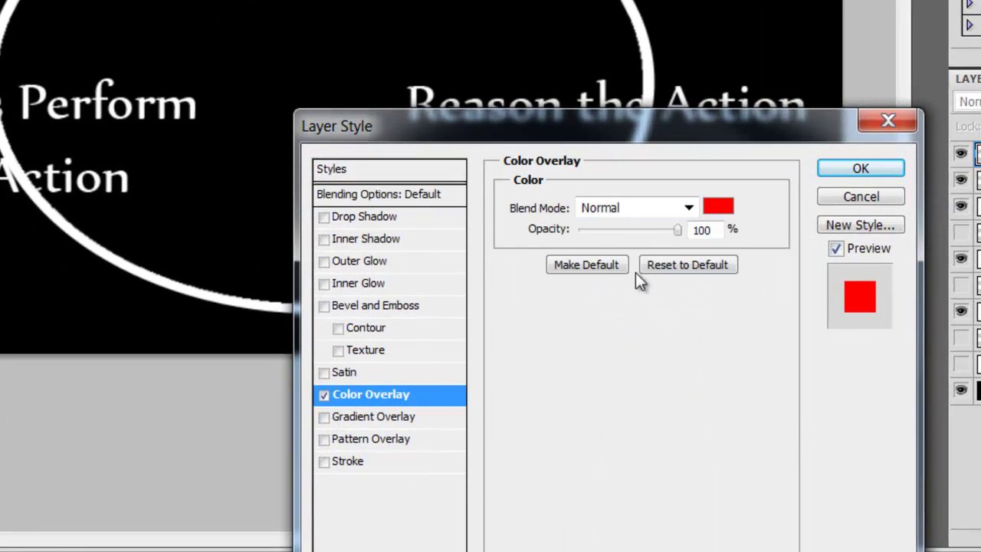
pyautogui.click(718, 207)
pyautogui.moveTo(547, 263); pyautogui.dragTo(508, 213)
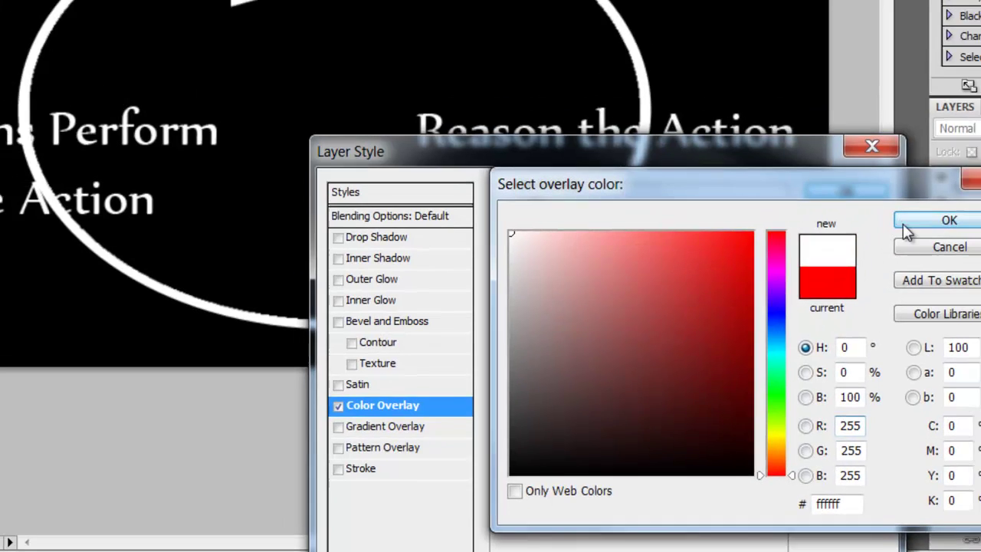
pyautogui.click(903, 223)
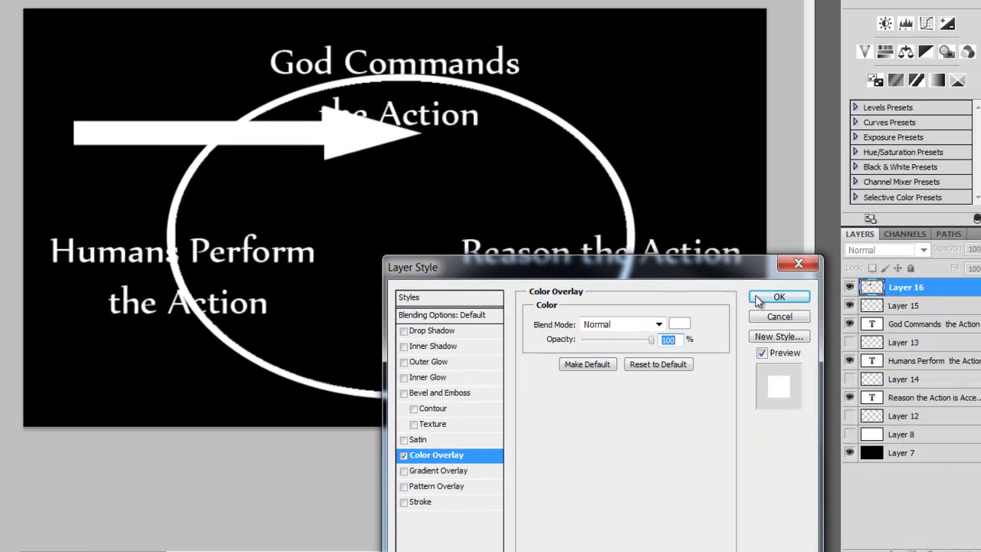
pyautogui.click(763, 298)
pyautogui.hotkey('ctrl', '+')
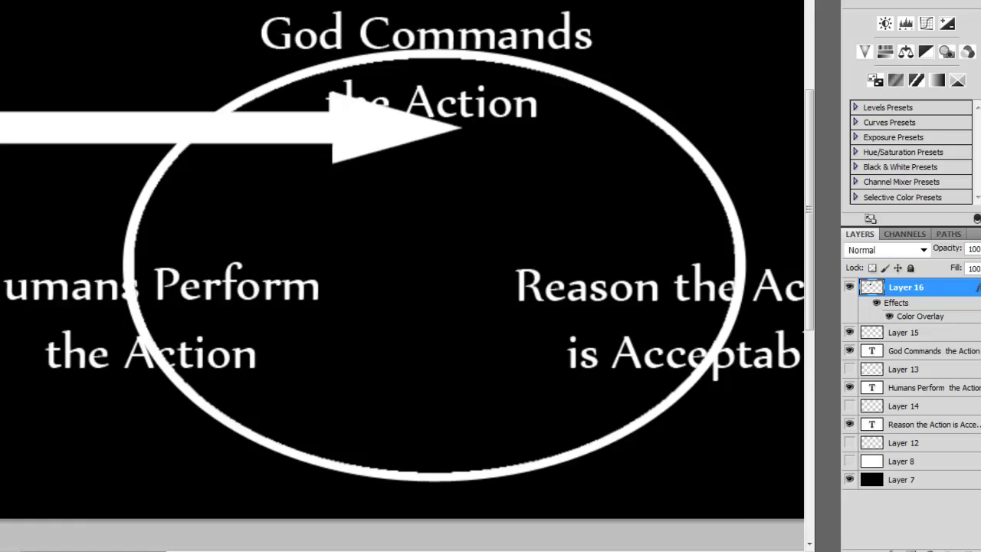
# Marquee-select and delete a section of the arrow shaft
pyautogui.scroll(2, 281, 125)
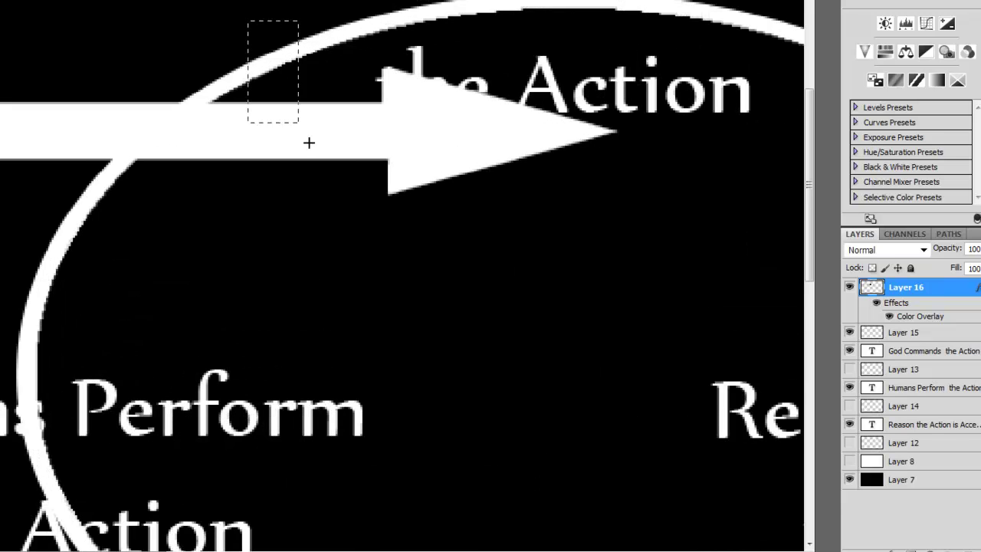
pyautogui.moveTo(309, 143); pyautogui.dragTo(389, 271)
pyautogui.press('Delete')
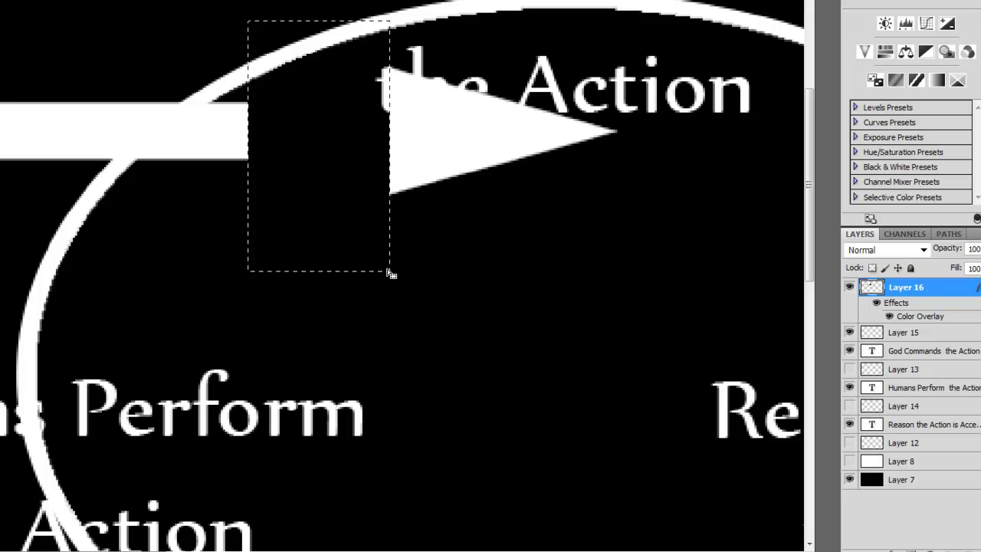
pyautogui.hotkey('ctrl', 'd')
# Cut the arrowhead, merge the remaining shaft down into the ring layer, and paste the arrowhead as a new layer
pyautogui.moveTo(353, 20); pyautogui.dragTo(624, 266)
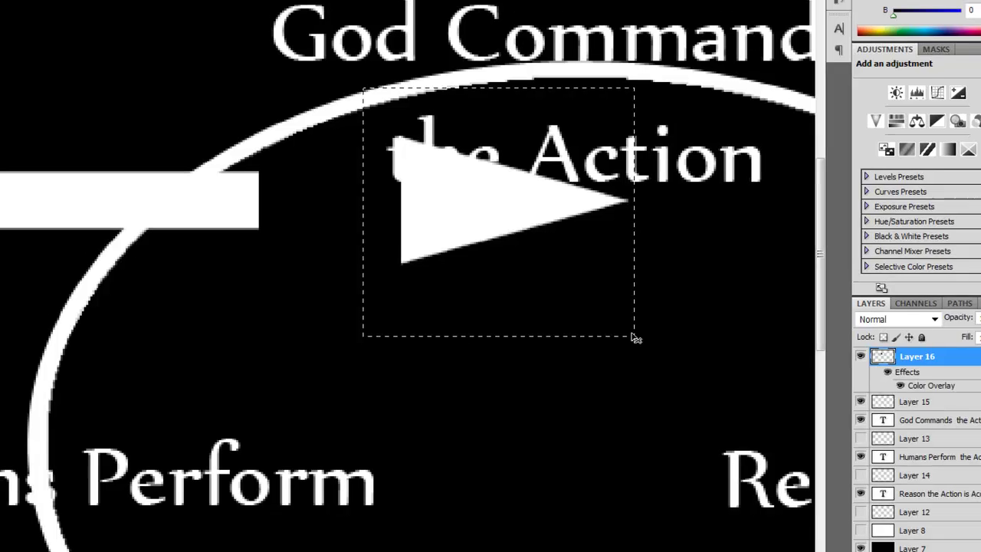
pyautogui.hotkey('ctrl', 'x')
pyautogui.press('Delete')
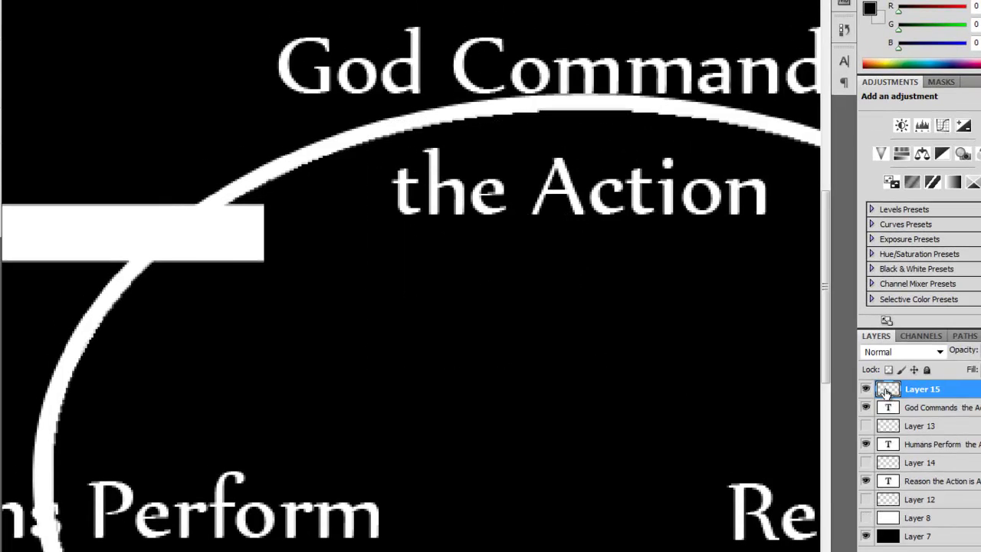
pyautogui.hotkey('ctrl', 'v')
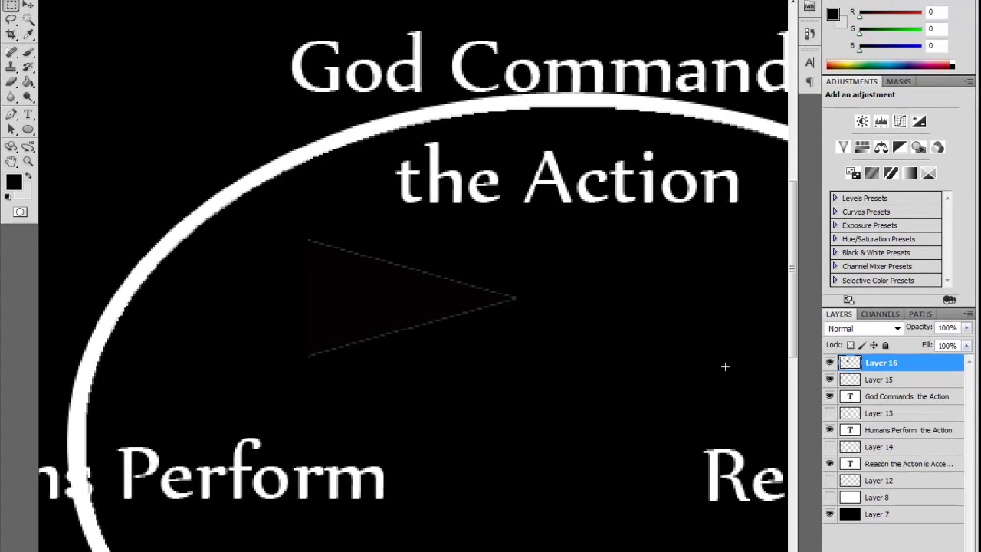
# Add a white Color Overlay effect to the arrowhead on Layer 16
pyautogui.doubleClick(852, 366)
pyautogui.moveTo(601, 358); pyautogui.dragTo(592, 229)
pyautogui.click(418, 389)
pyautogui.click(439, 387)
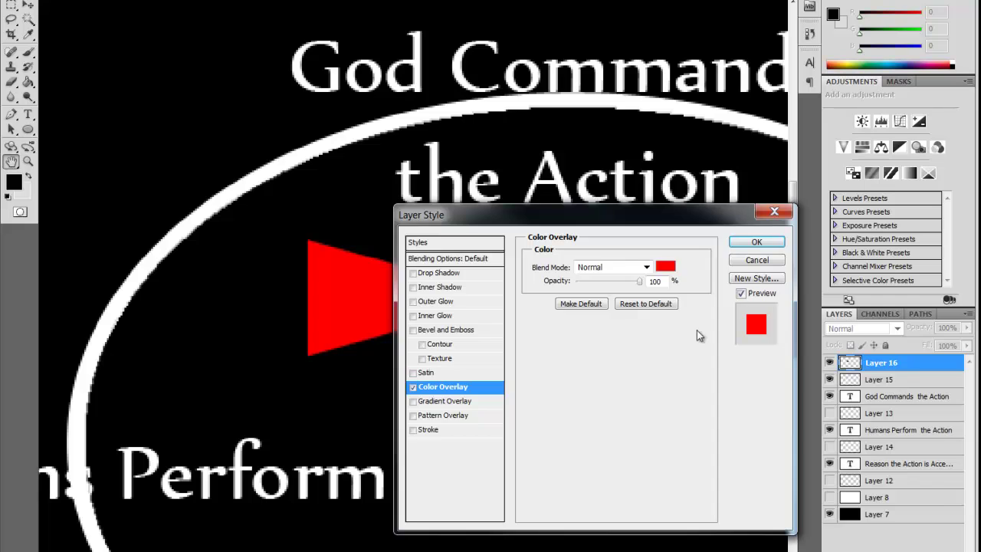
pyautogui.click(756, 241)
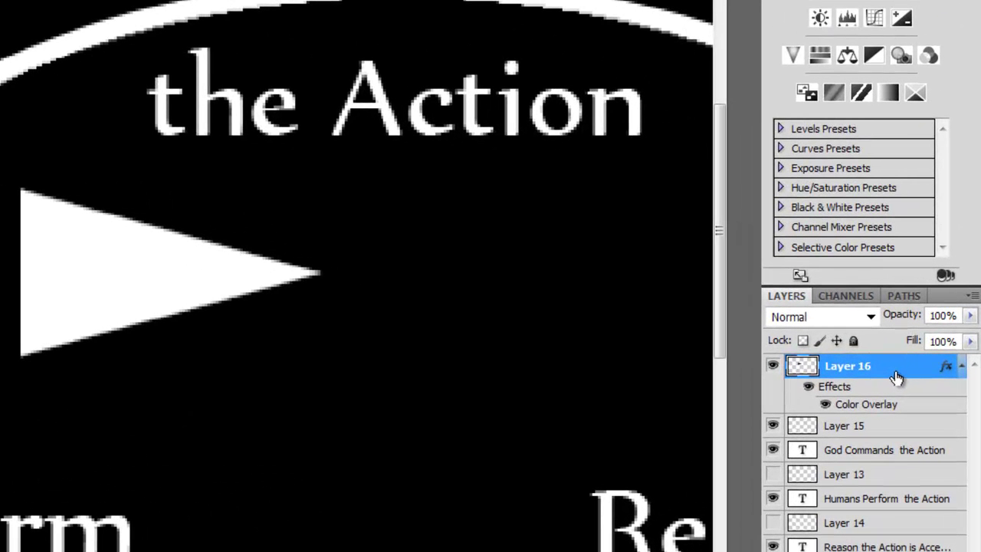
# Convert Layer 16 to a smart object, then rasterize it to bake in the overlay
pyautogui.rightClick(897, 376)
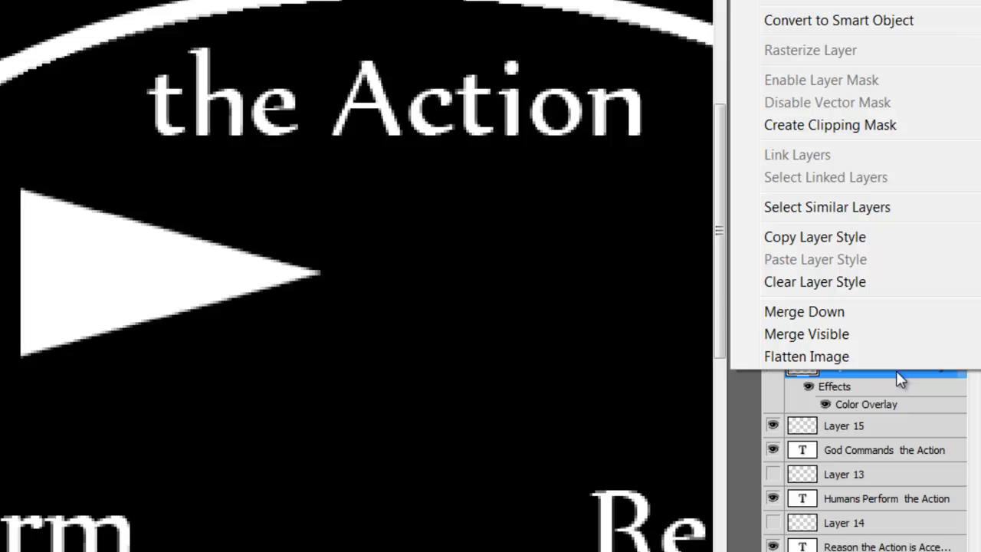
pyautogui.click(832, 22)
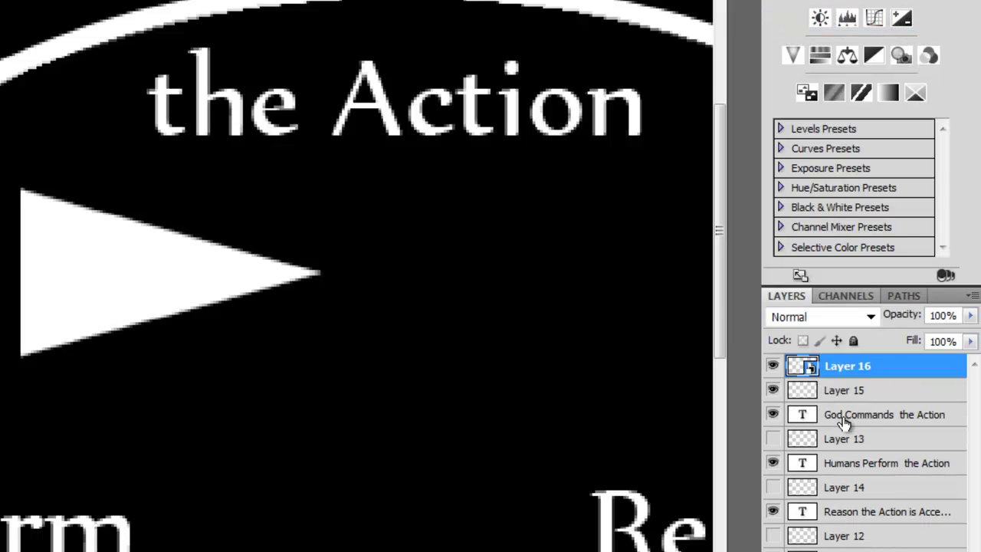
pyautogui.rightClick(887, 374)
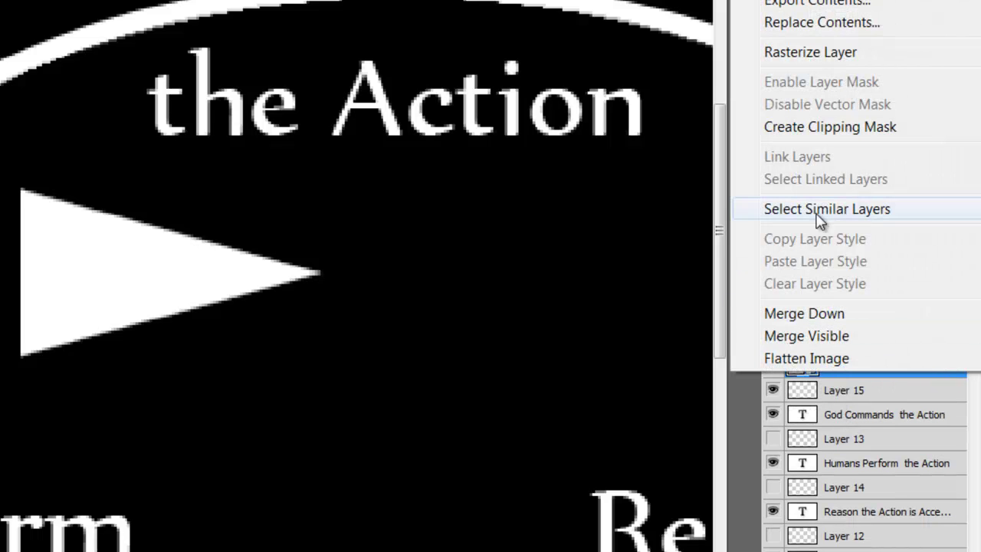
pyautogui.click(803, 55)
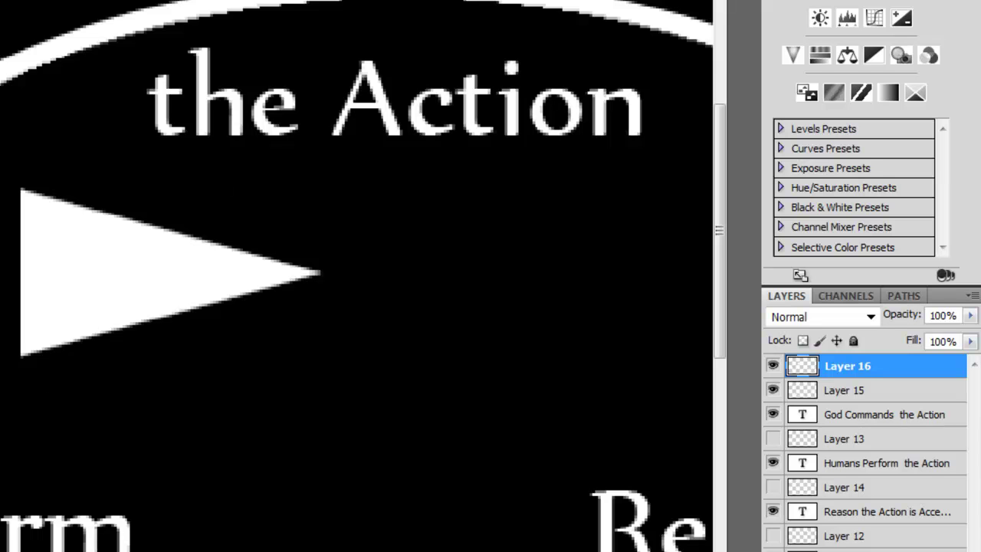
# Scale, rotate and position the white triangle as a downward arrowhead on the ellipse
pyautogui.hotkey('ctrl', 't')
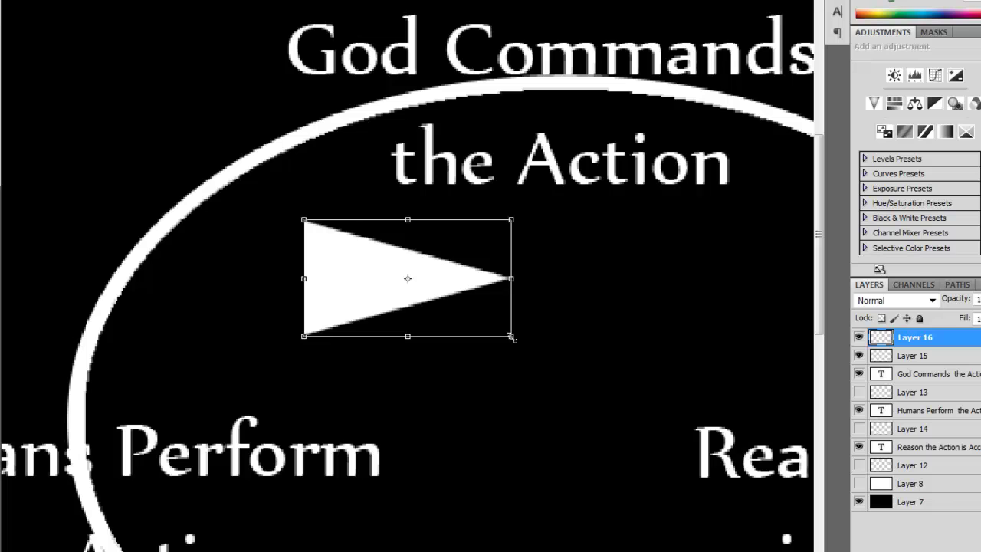
pyautogui.moveTo(512, 338); pyautogui.dragTo(411, 282)
pyautogui.moveTo(424, 207); pyautogui.dragTo(410, 384)
pyautogui.moveTo(377, 307); pyautogui.dragTo(387, 253)
pyautogui.moveTo(364, 213); pyautogui.dragTo(66, 387)
pyautogui.hotkey('ctrl', '+')
pyautogui.moveTo(315, 115)
pyautogui.mouseDown()
pyautogui.moveTo(319, 99)
pyautogui.moveTo(317, 109)
pyautogui.mouseUp()
pyautogui.moveTo(309, 175); pyautogui.dragTo(303, 153)
pyautogui.press('Return')
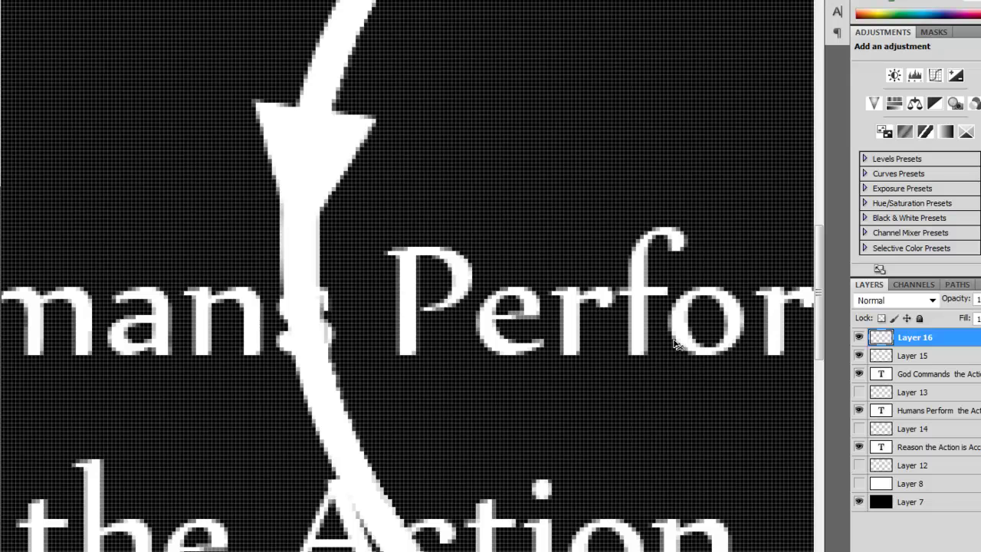
# Create a new layer and add another white arrowhead on the ring
pyautogui.scroll(-3, 539, 351)
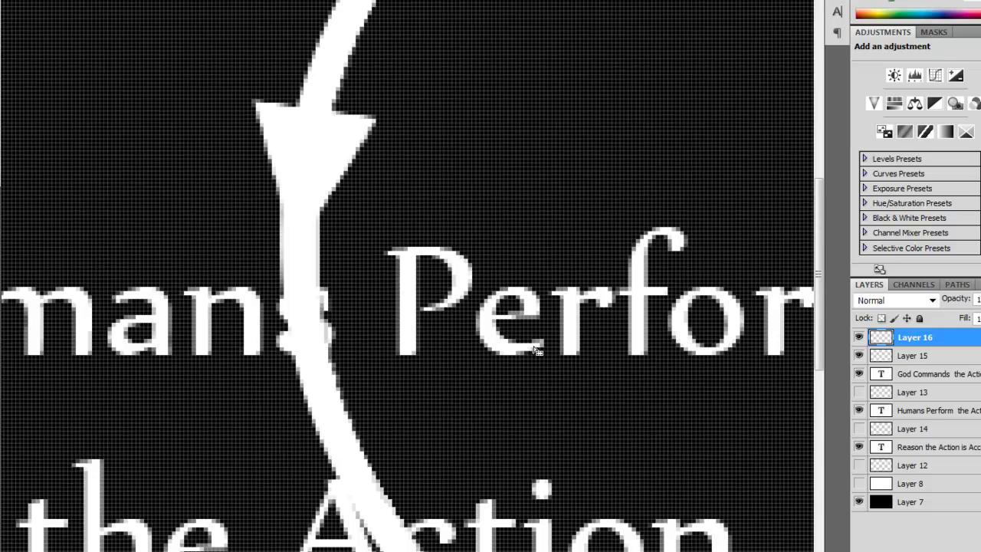
pyautogui.hscroll(10, 408, 276)
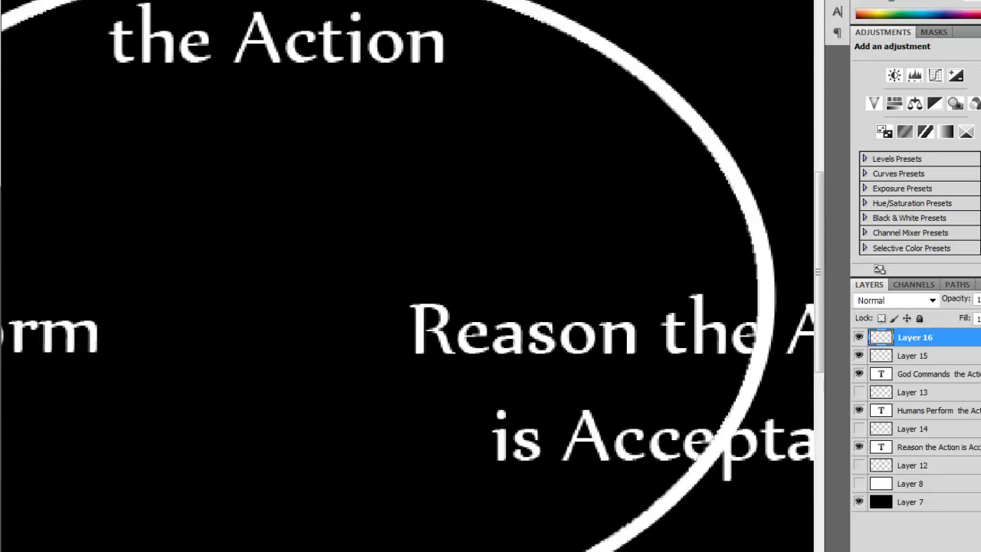
pyautogui.scroll(-2, 565, 537)
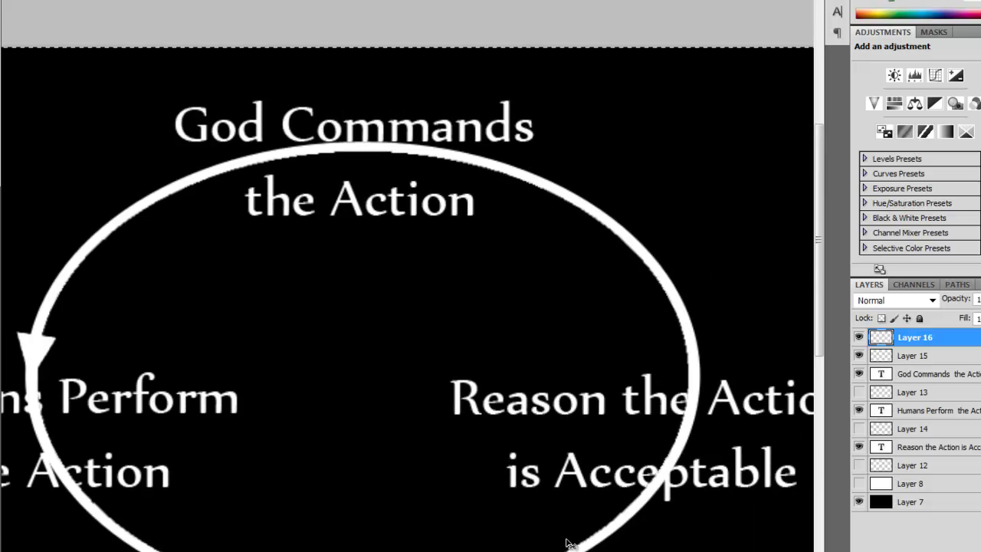
pyautogui.hotkey('ctrl', 'shift', 'alt', 'n')
pyautogui.click(407, 266)
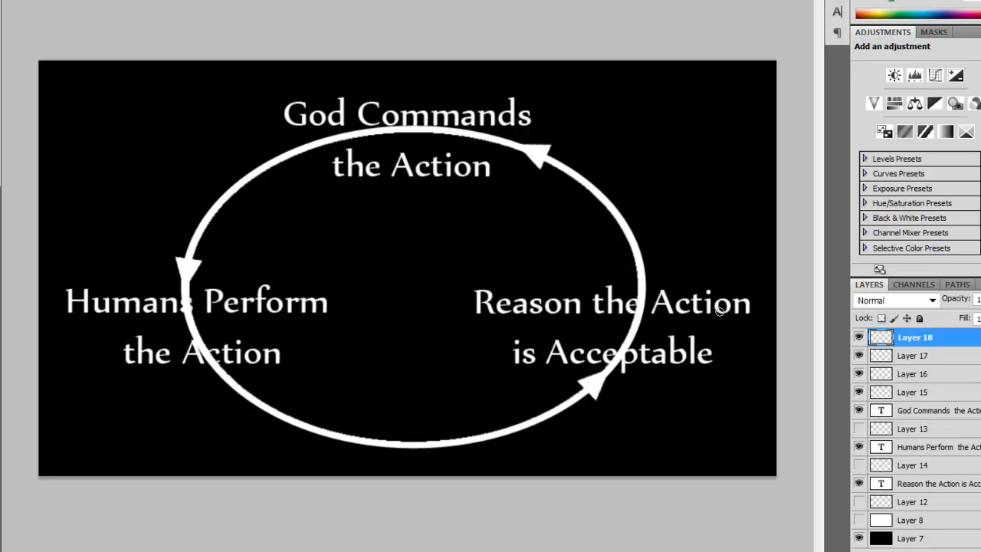
pyautogui.scroll(3, 649, 421)
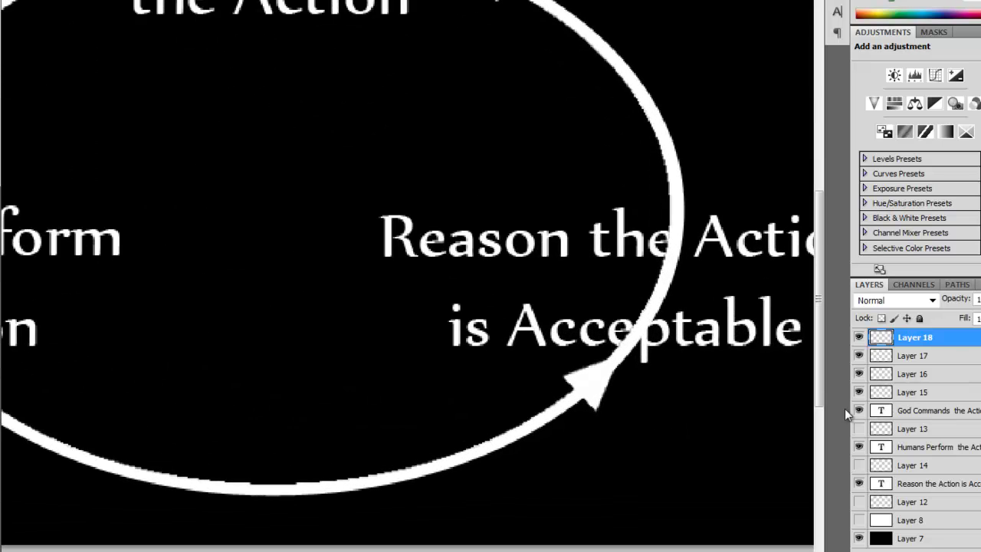
# Select the ellipse on Layer 15 and set a smaller, full-hardness eraser brush
pyautogui.click(867, 394)
pyautogui.click(859, 392)
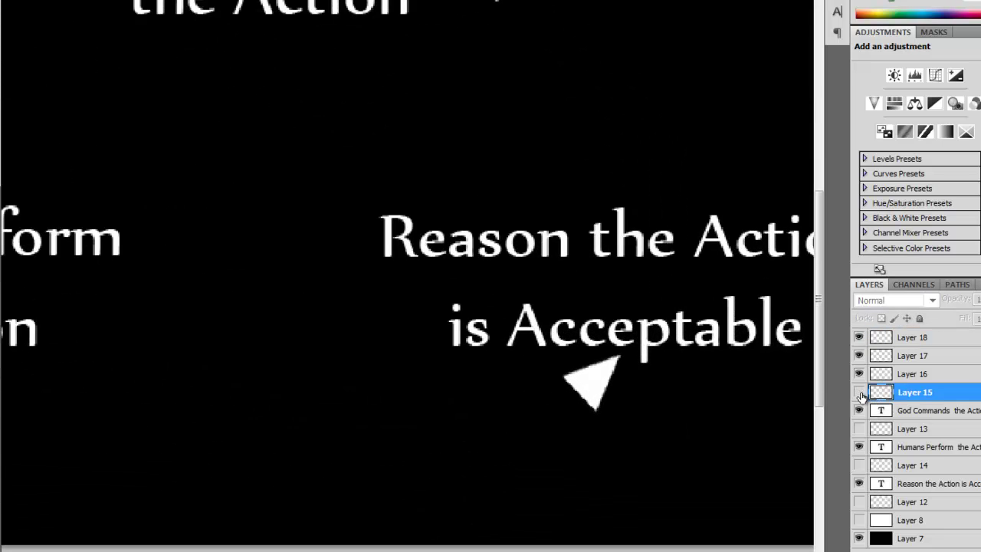
pyautogui.click(859, 391)
pyautogui.rightClick(626, 298)
pyautogui.moveTo(653, 328)
pyautogui.mouseDown()
pyautogui.moveTo(675, 376)
pyautogui.moveTo(732, 366)
pyautogui.mouseUp()
pyautogui.press('Return')
pyautogui.rightClick(614, 302)
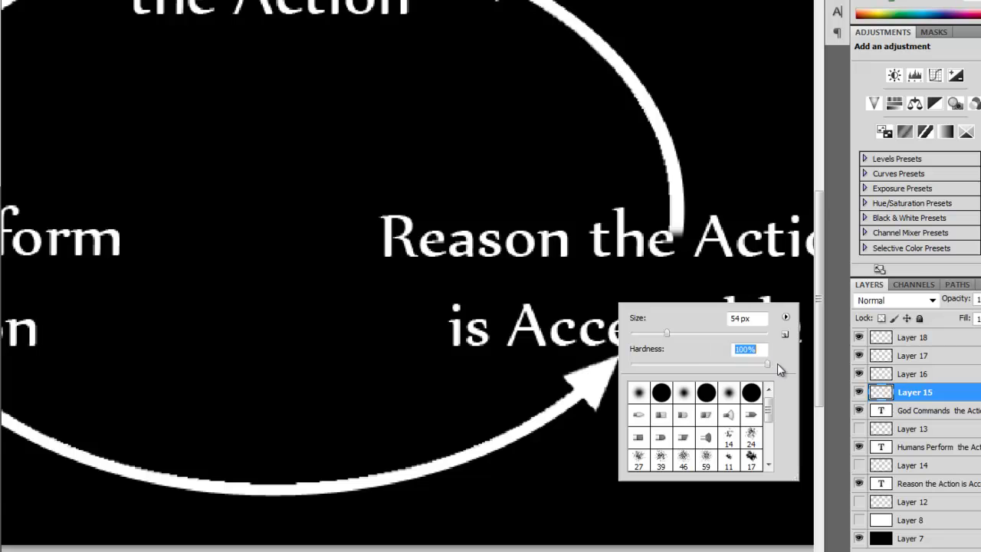
pyautogui.press('Return')
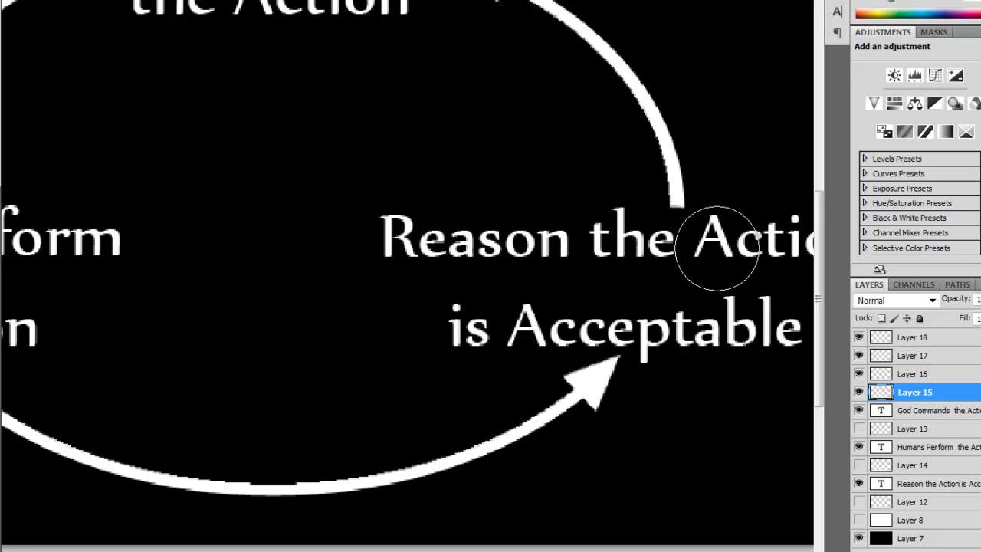
# Erase the ellipse where it crosses the top label, Humans Perform, and the Action below
pyautogui.scroll(-1, 712, 383)
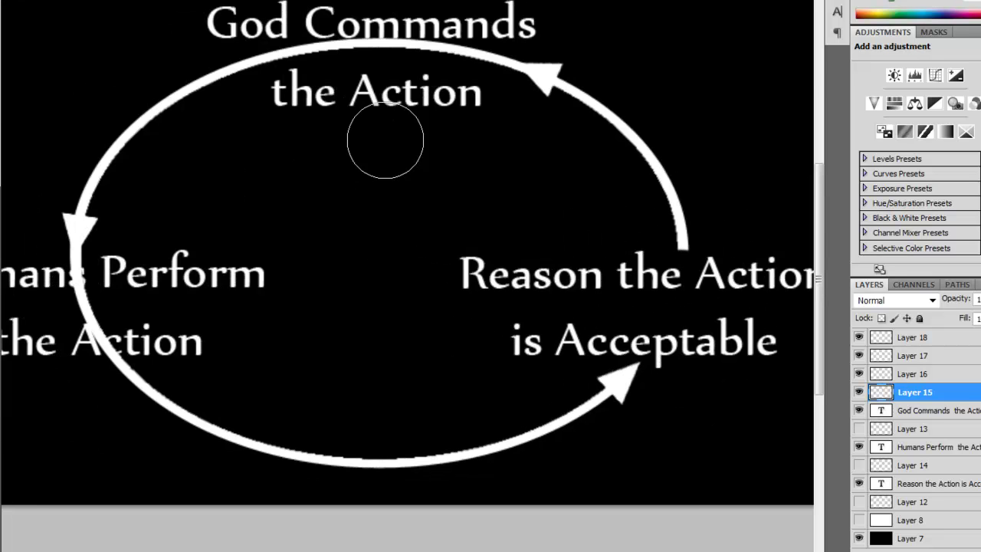
pyautogui.scroll(2, 383, 143)
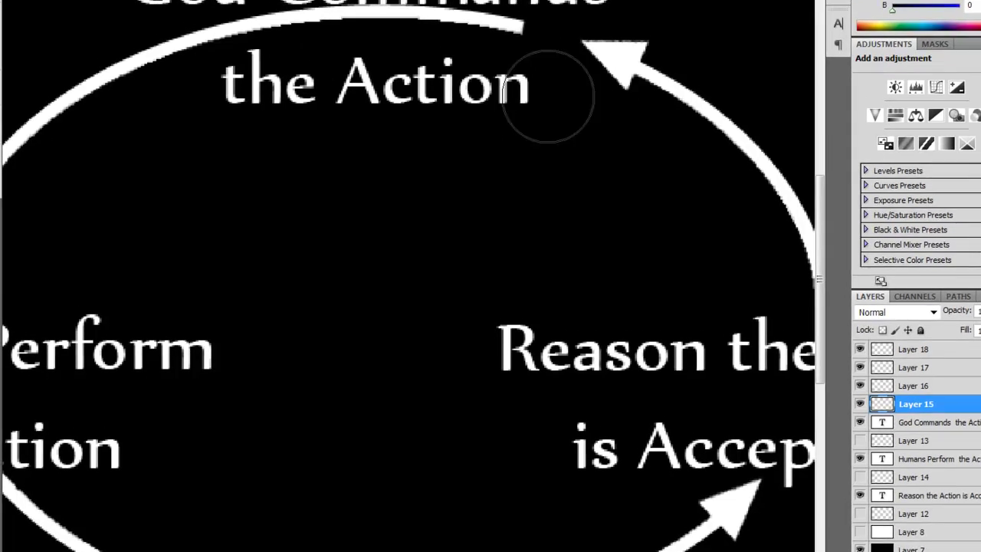
pyautogui.moveTo(525, 46)
pyautogui.mouseDown()
pyautogui.moveTo(187, 44)
pyautogui.moveTo(165, 60)
pyautogui.mouseUp()
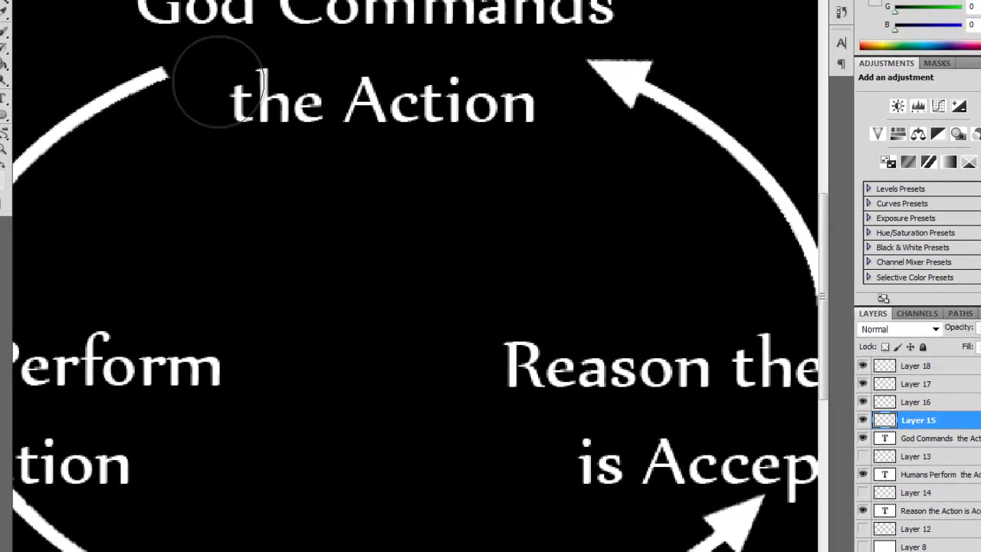
pyautogui.scroll(-1, 321, 262)
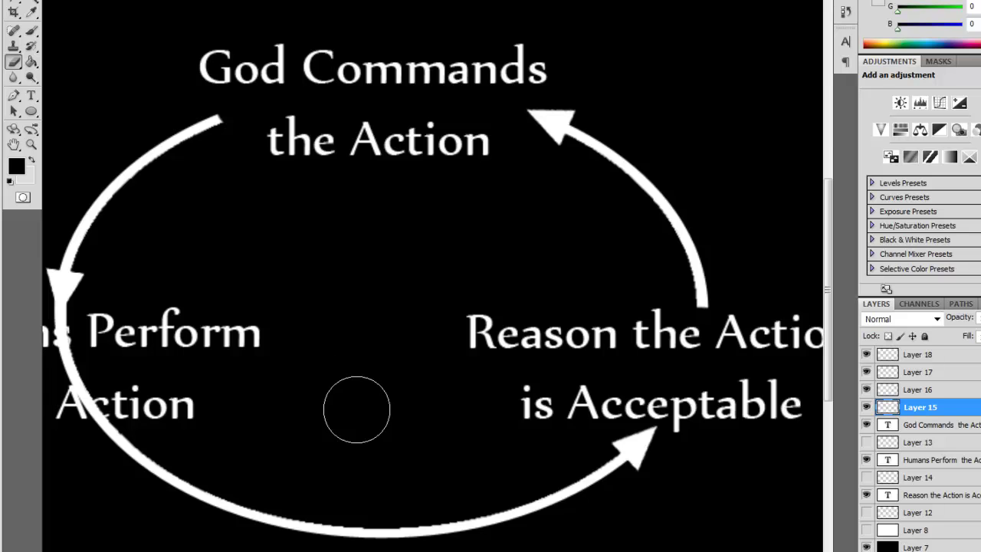
pyautogui.hscroll(-5, 284, 493)
pyautogui.scroll(1, 219, 345)
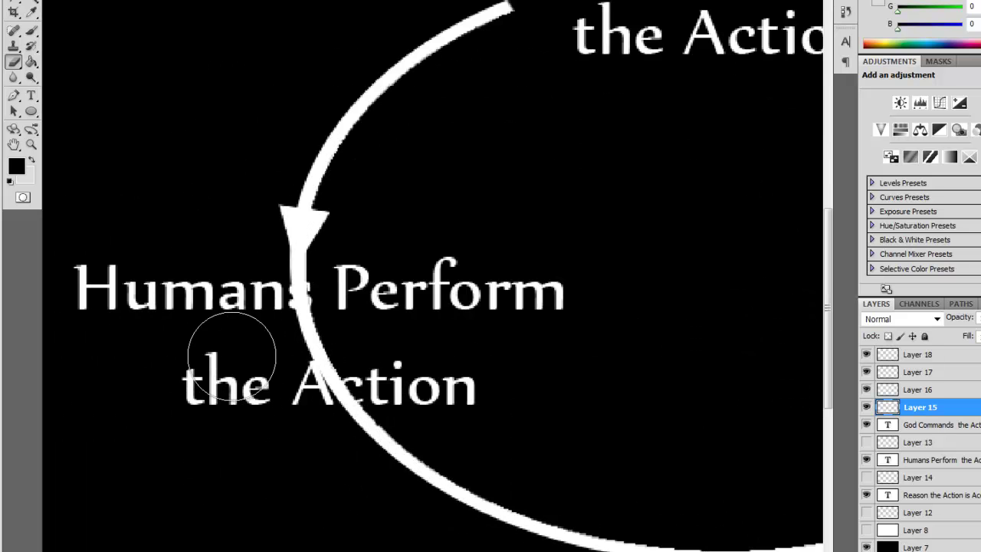
pyautogui.moveTo(227, 289); pyautogui.dragTo(398, 284)
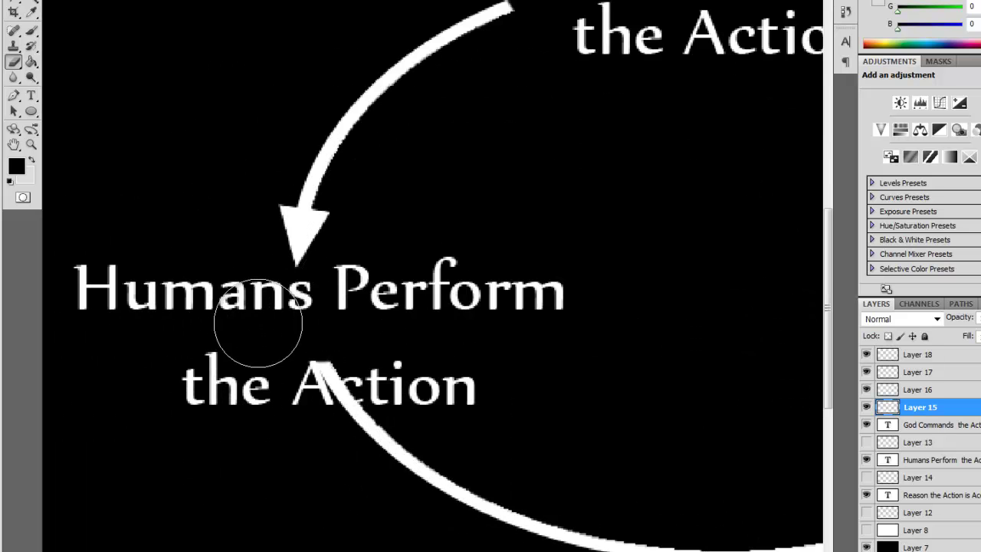
pyautogui.moveTo(210, 347)
pyautogui.mouseDown()
pyautogui.moveTo(296, 411)
pyautogui.moveTo(329, 416)
pyautogui.mouseUp()
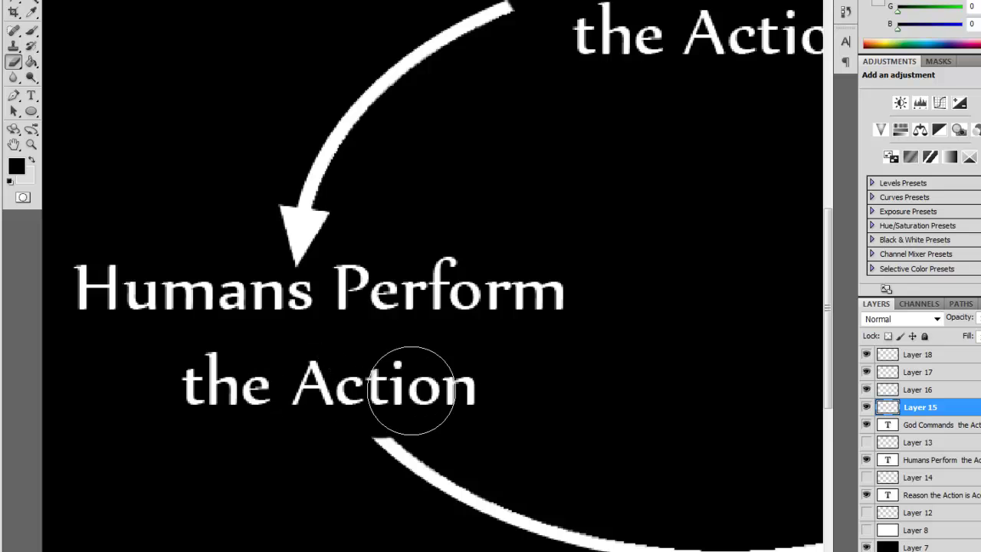
# Fit the diagram in view and merge Layers 15–18 into one layer
pyautogui.hotkey('ctrl', '0')
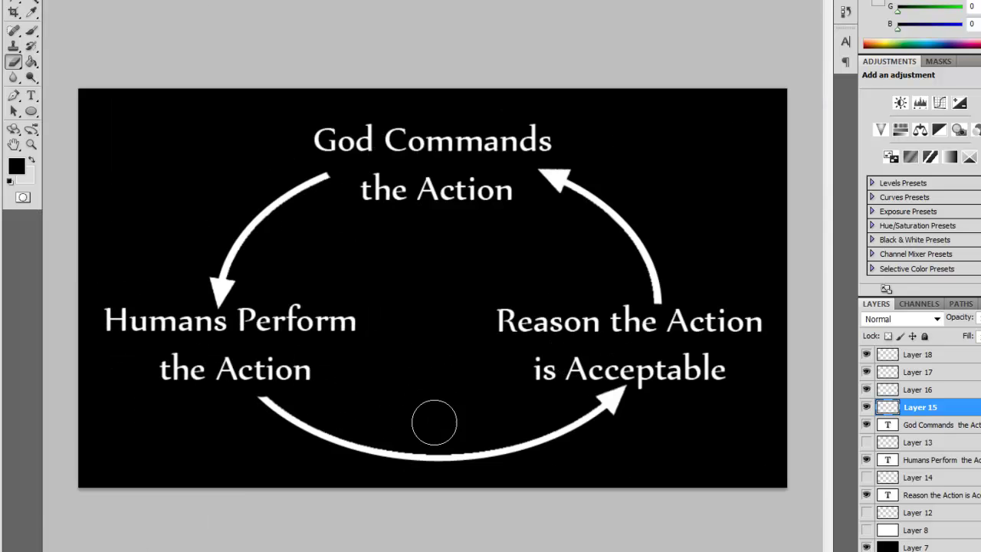
pyautogui.hotkey('ctrl', '0')
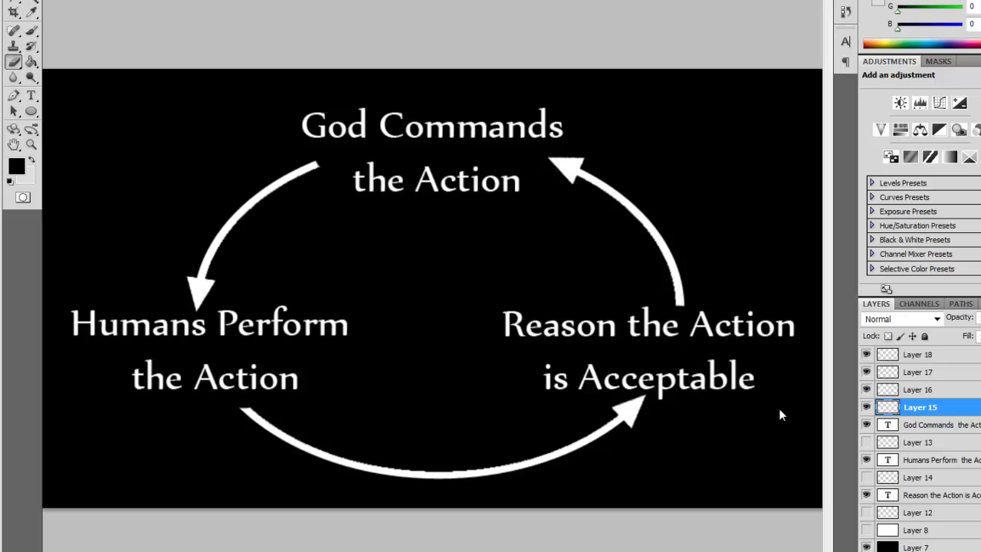
pyautogui.keyDown('shift'); pyautogui.click(926, 355); pyautogui.keyUp('shift')
pyautogui.rightClick(947, 362)
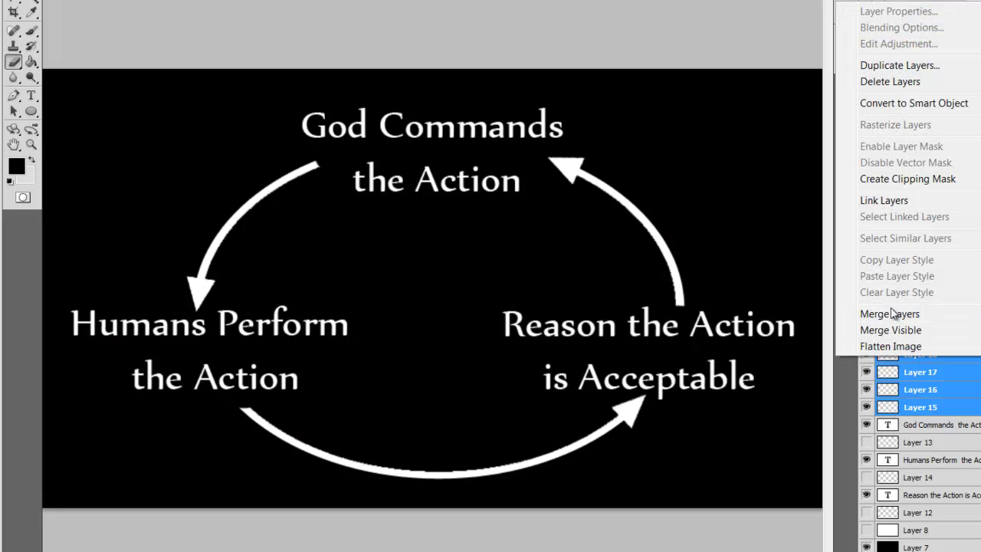
pyautogui.click(891, 317)
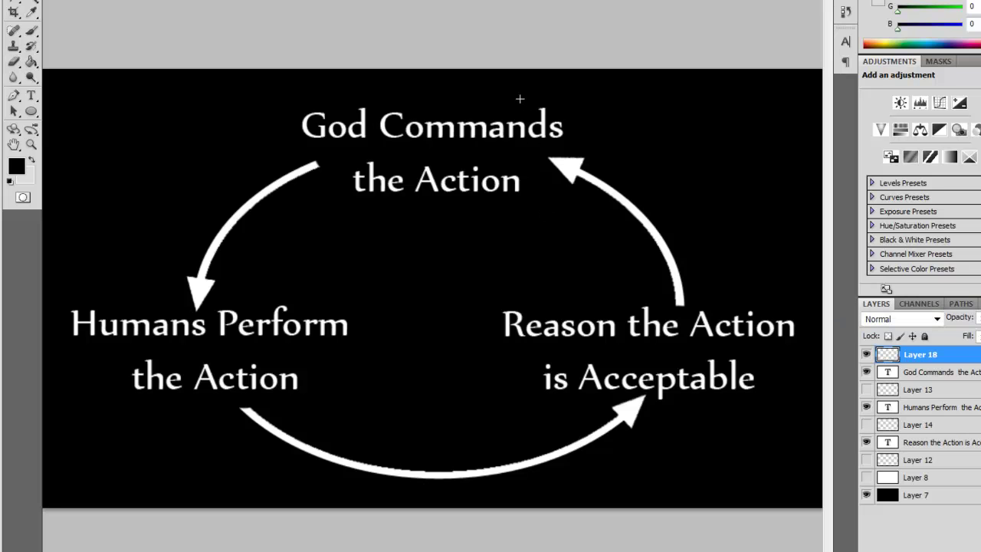
# Cut the right-hand arrow onto its own layer with Layer via Cut
pyautogui.moveTo(554, 181); pyautogui.dragTo(709, 334)
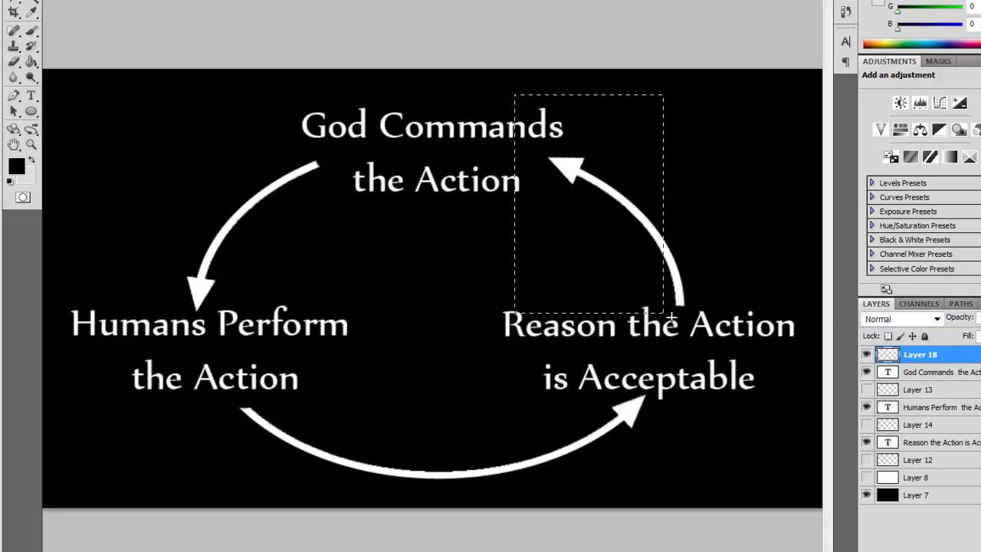
pyautogui.rightClick(678, 257)
pyautogui.click(722, 389)
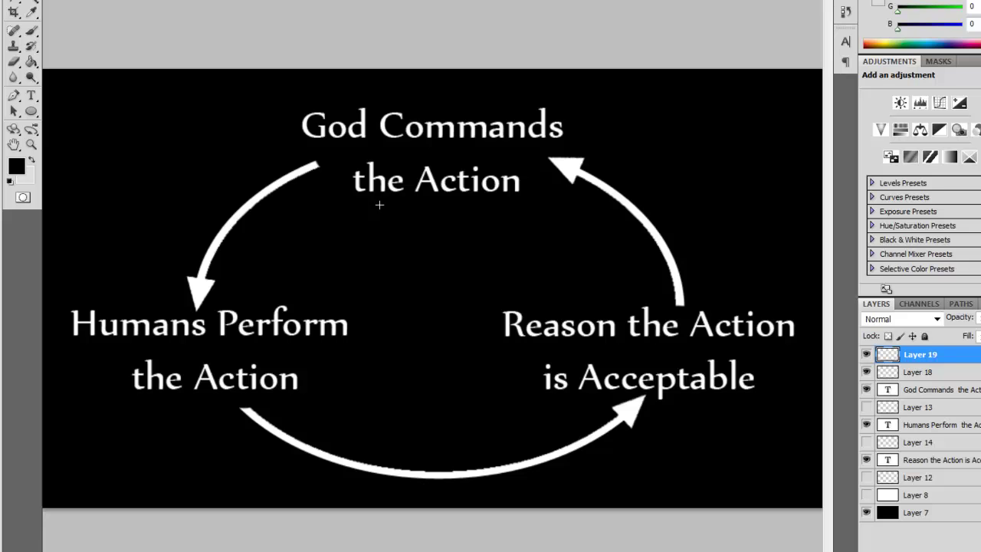
# Cut the left-hand arrow from Layer 18 onto its own layer, then hide all three arrow layers
pyautogui.moveTo(353, 102); pyautogui.dragTo(160, 335)
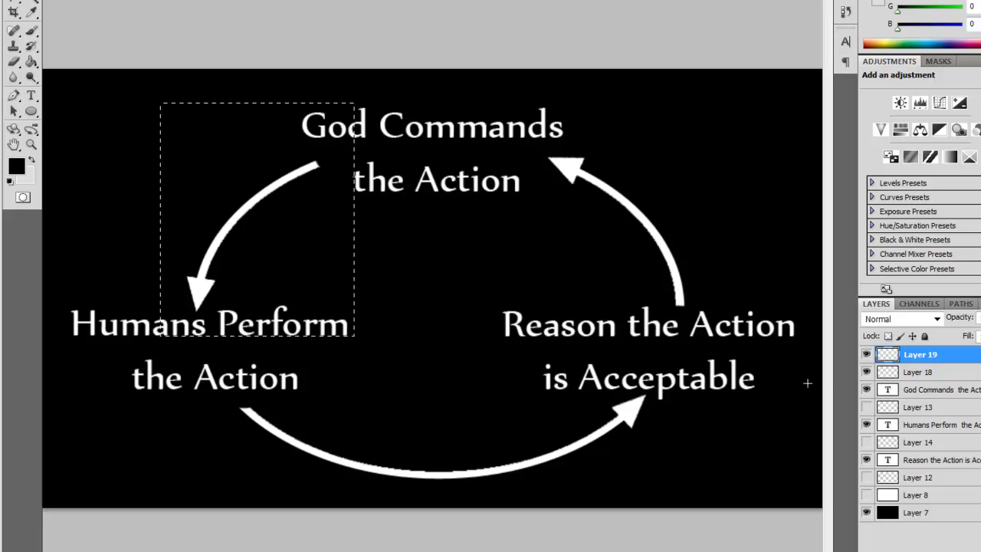
pyautogui.click(916, 372)
pyautogui.rightClick(272, 229)
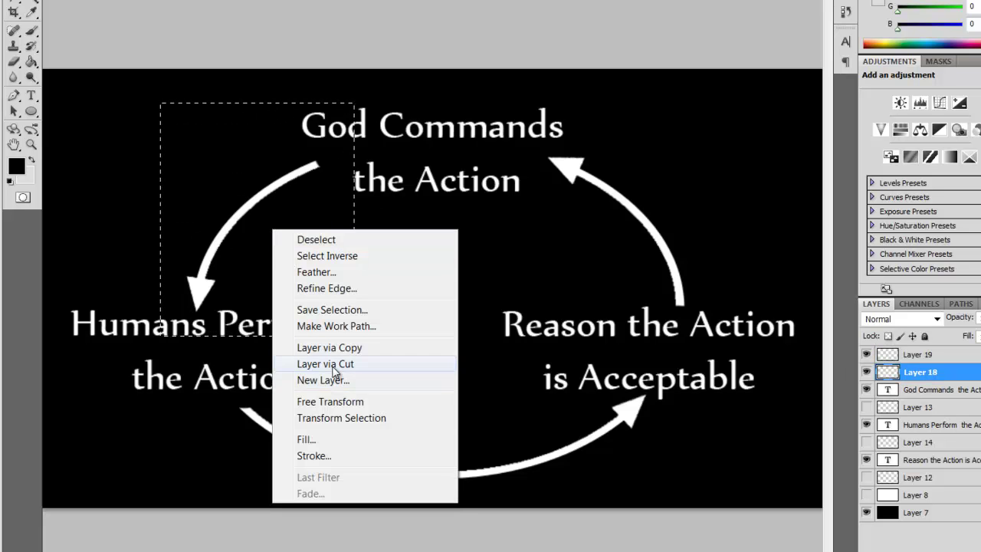
pyautogui.click(338, 364)
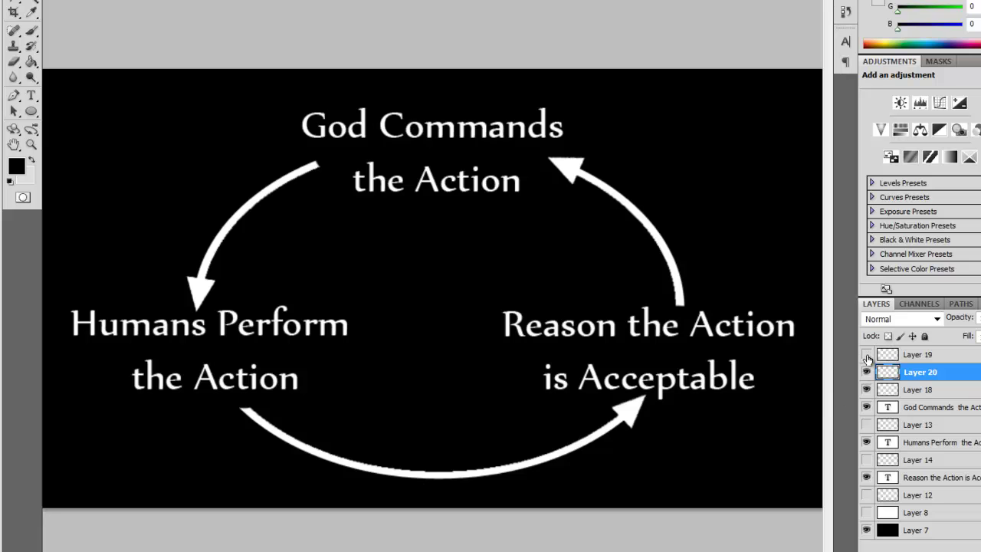
pyautogui.moveTo(868, 357); pyautogui.dragTo(867, 397)
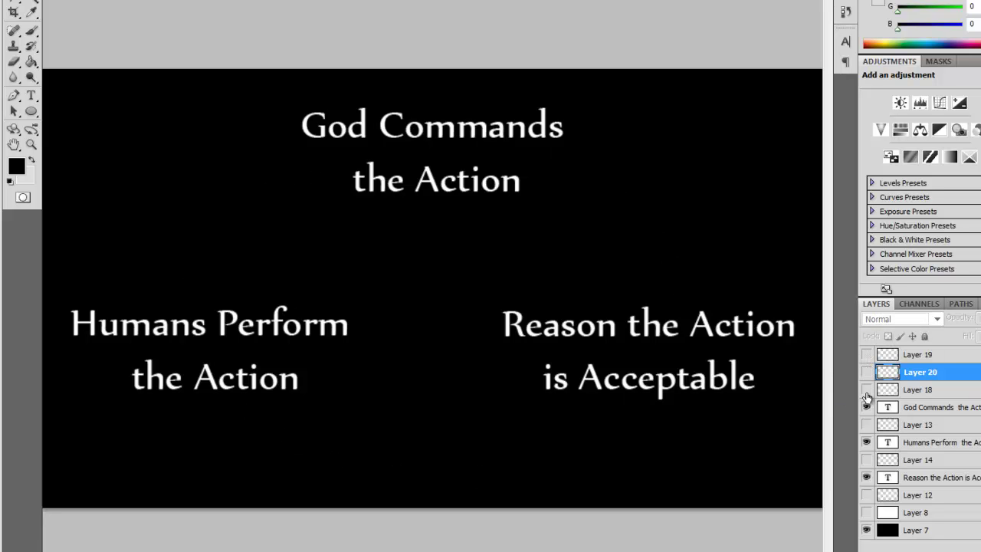
# Hide the Humans Perform and Reason labels and save copies named 1 and 2
pyautogui.moveTo(867, 442); pyautogui.dragTo(866, 477)
pyautogui.hotkey('ctrl', '-')
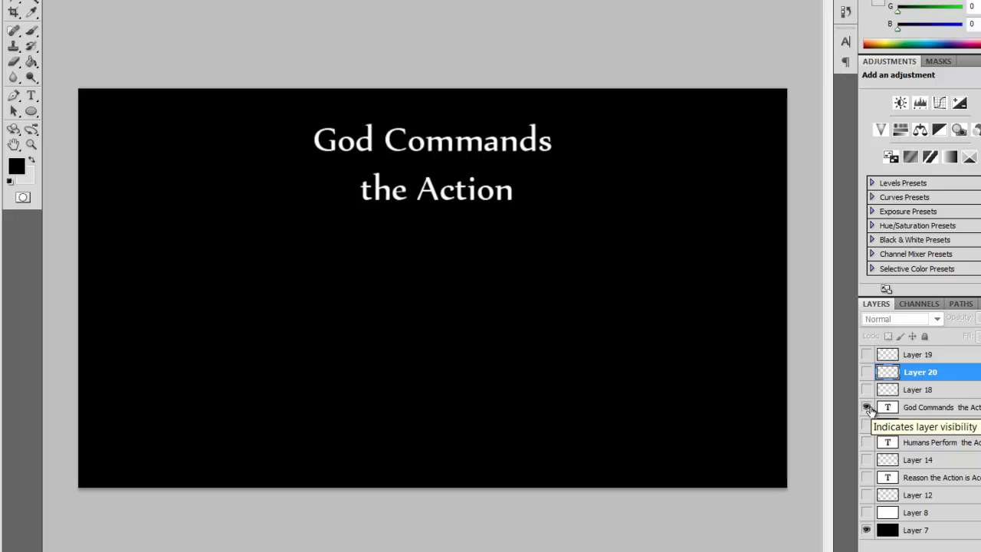
pyautogui.hotkey('ctrl', 'alt', 's')
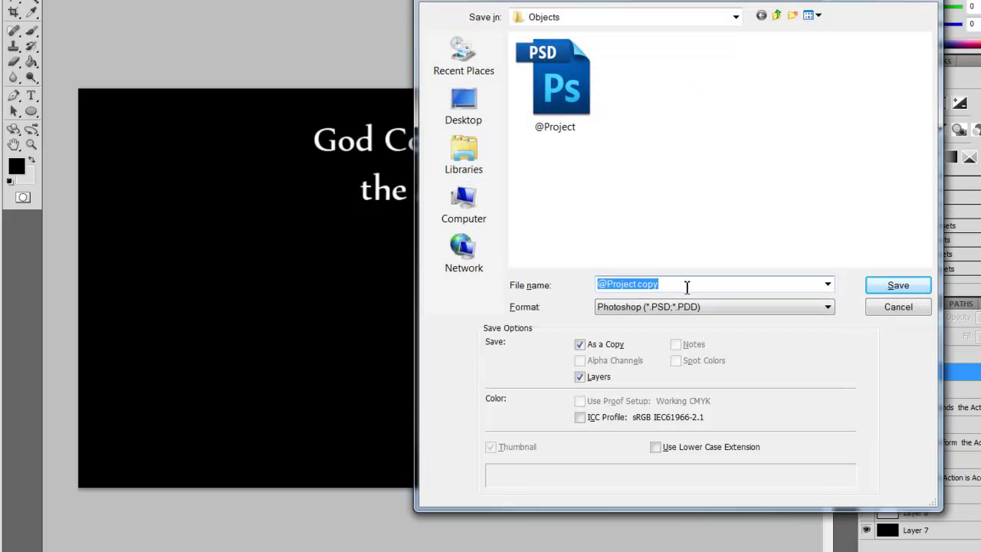
pyautogui.write('1')
pyautogui.click(892, 292)
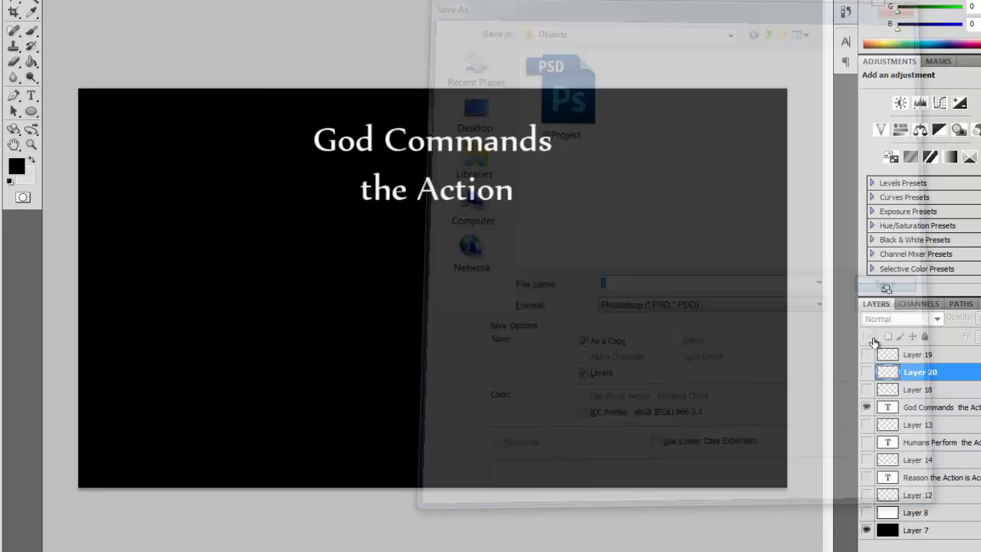
pyautogui.click(867, 376)
pyautogui.hotkey('ctrl', 'alt', 's')
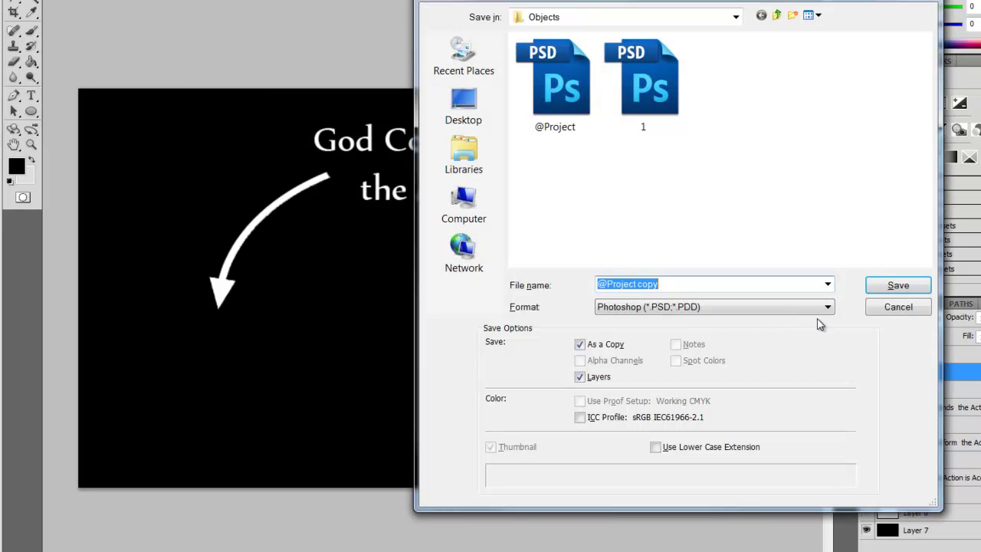
pyautogui.write('2')
pyautogui.click(894, 287)
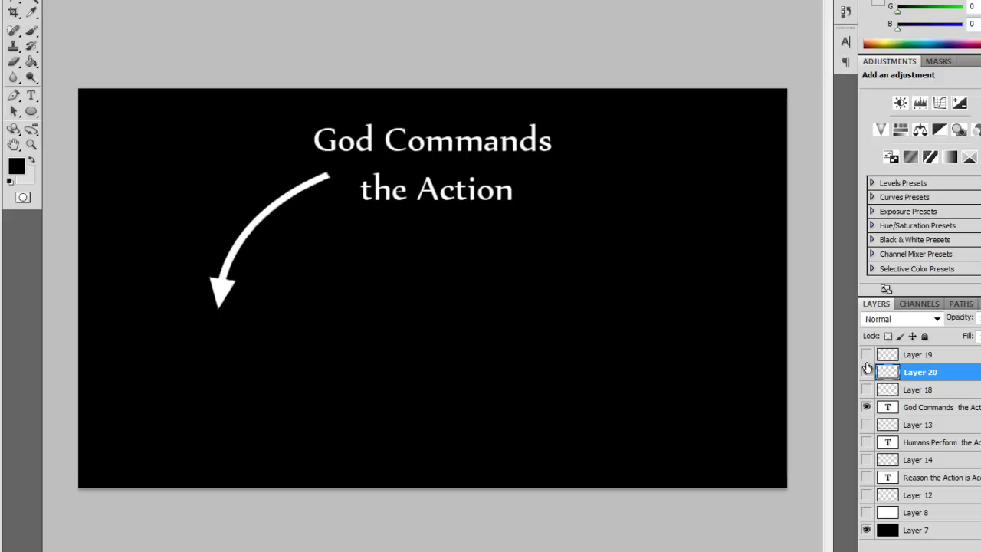
# Show the Humans Perform the Action text and save copies named 3 and 6
pyautogui.click(867, 443)
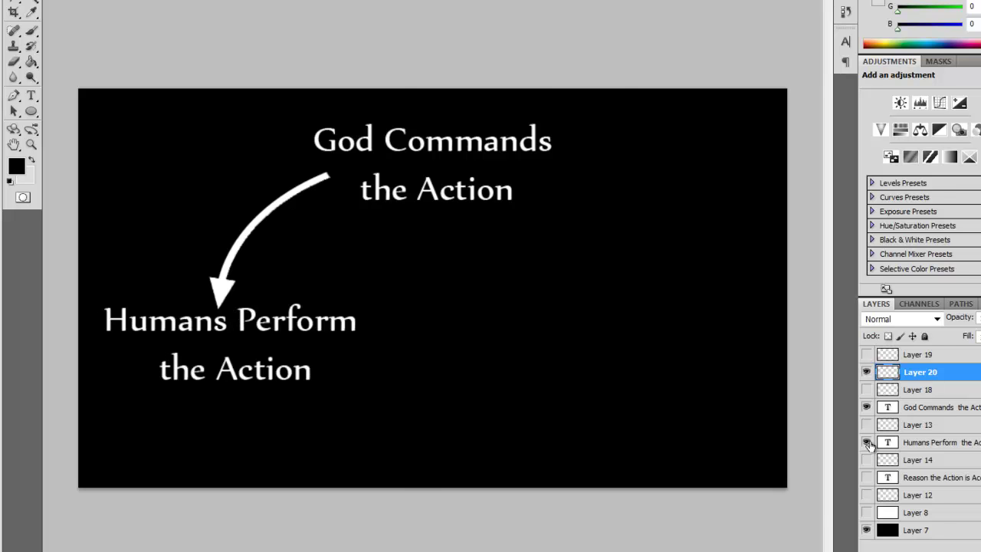
pyautogui.hotkey('ctrl', 'alt', 's')
pyautogui.write('3')
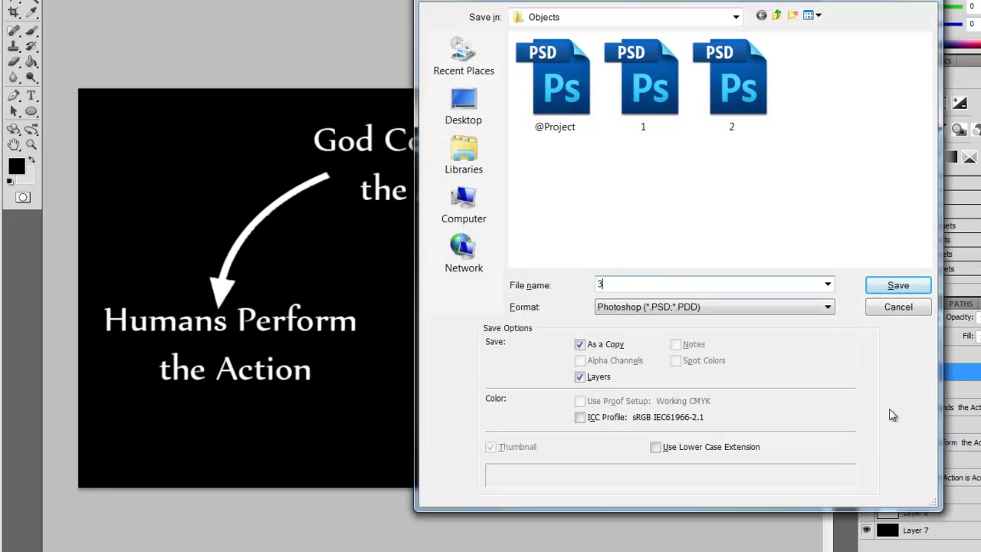
pyautogui.click(897, 289)
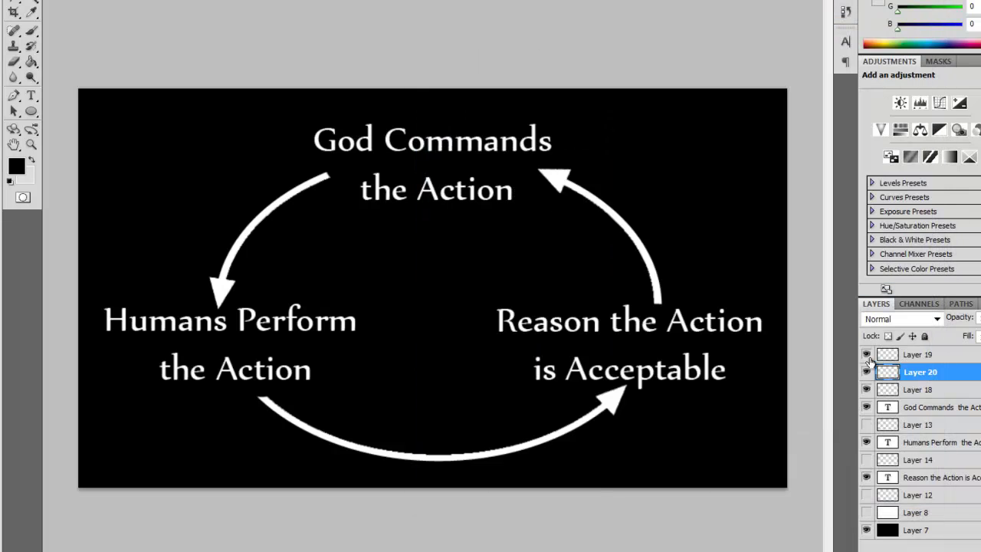
pyautogui.hotkey('ctrl', 'alt', 's')
pyautogui.write('6')
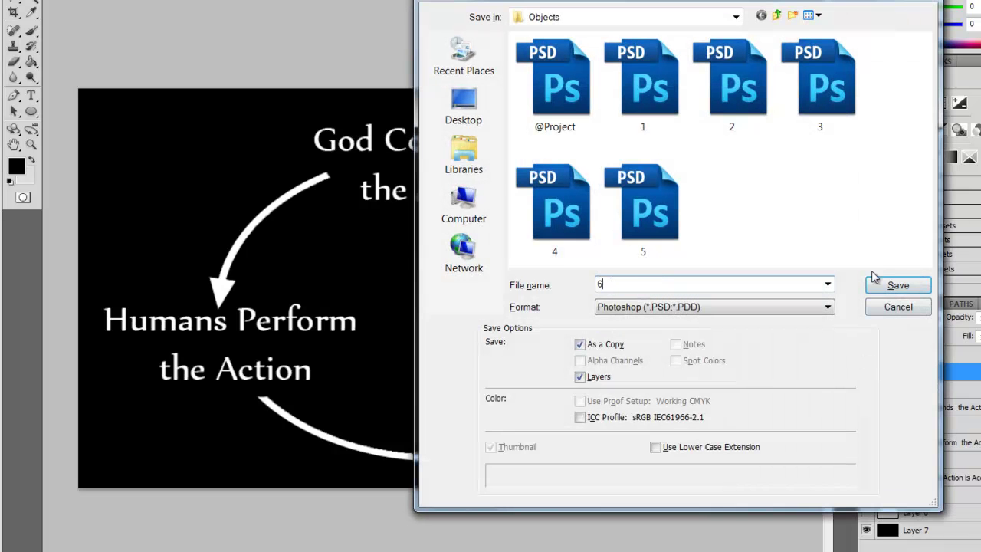
pyautogui.click(897, 286)
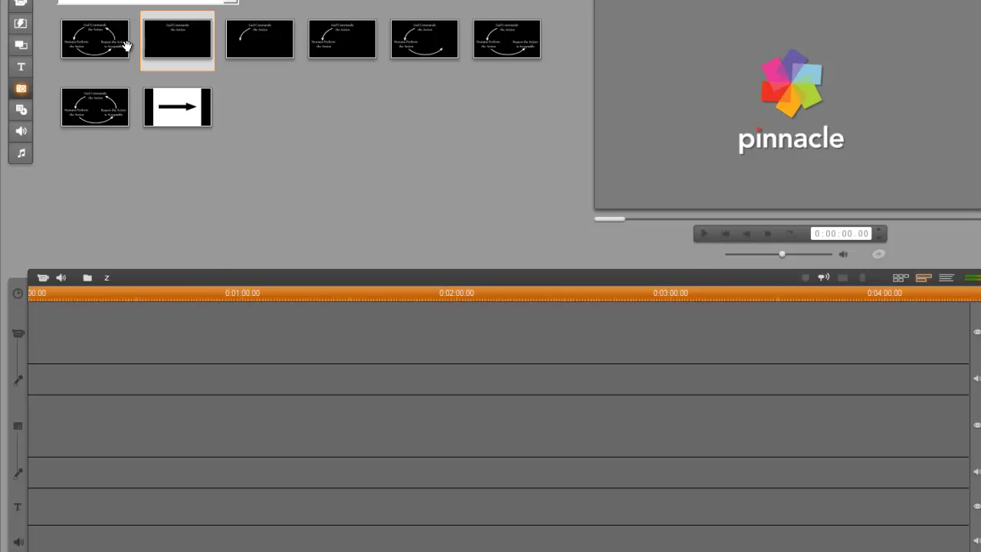
# Place the title frame on the timeline and insert a downward wipe before the arrow frame
pyautogui.moveTo(182, 29); pyautogui.dragTo(66, 330)
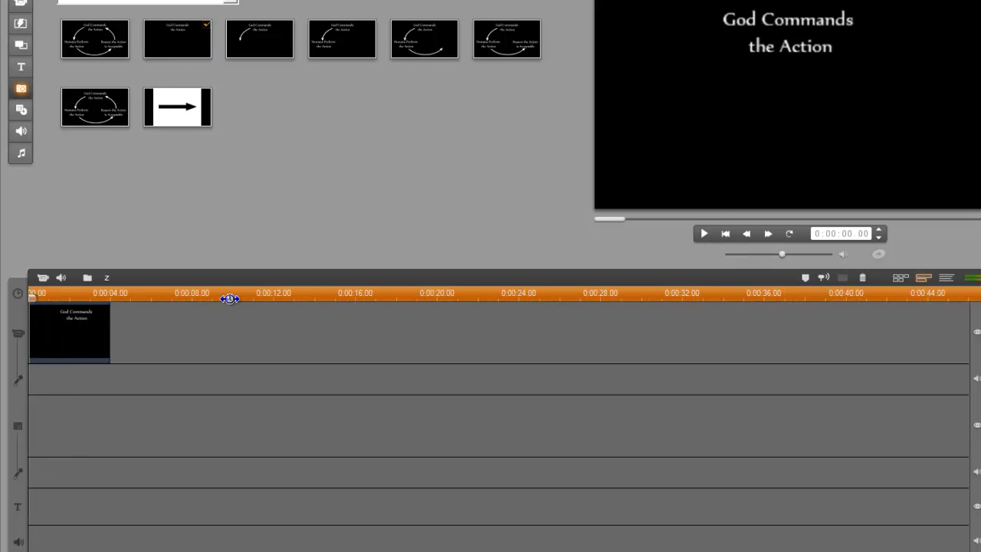
pyautogui.click(21, 24)
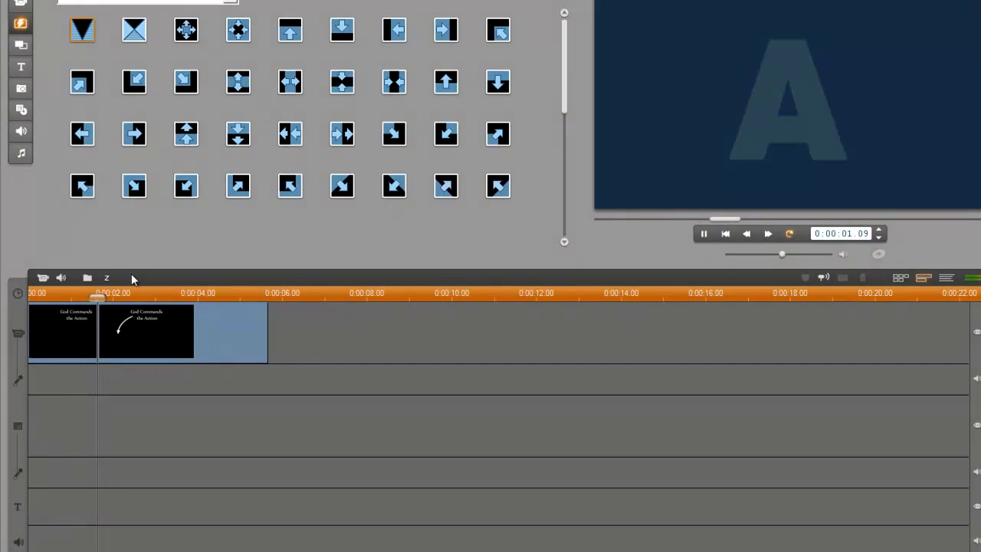
pyautogui.moveTo(97, 296); pyautogui.dragTo(118, 304)
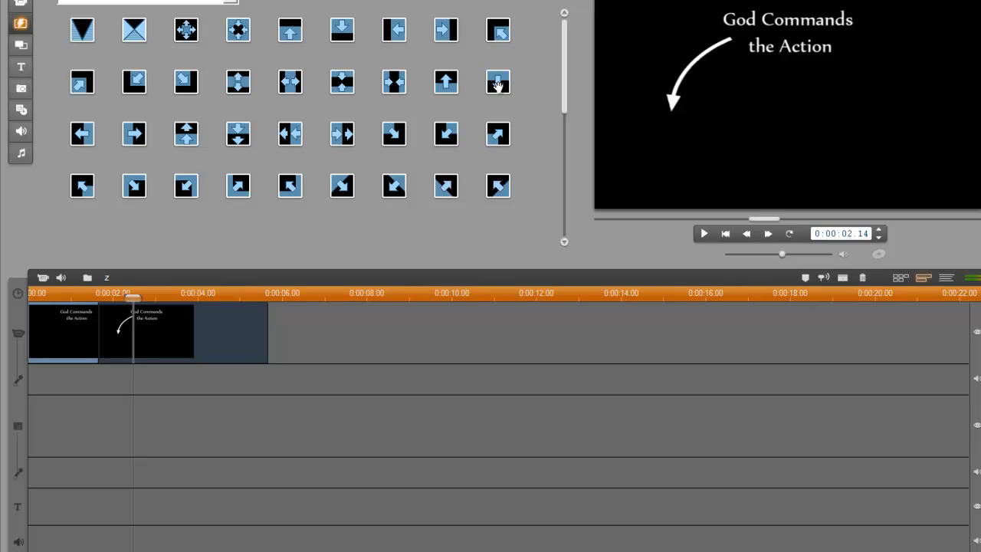
pyautogui.moveTo(497, 86); pyautogui.dragTo(98, 330)
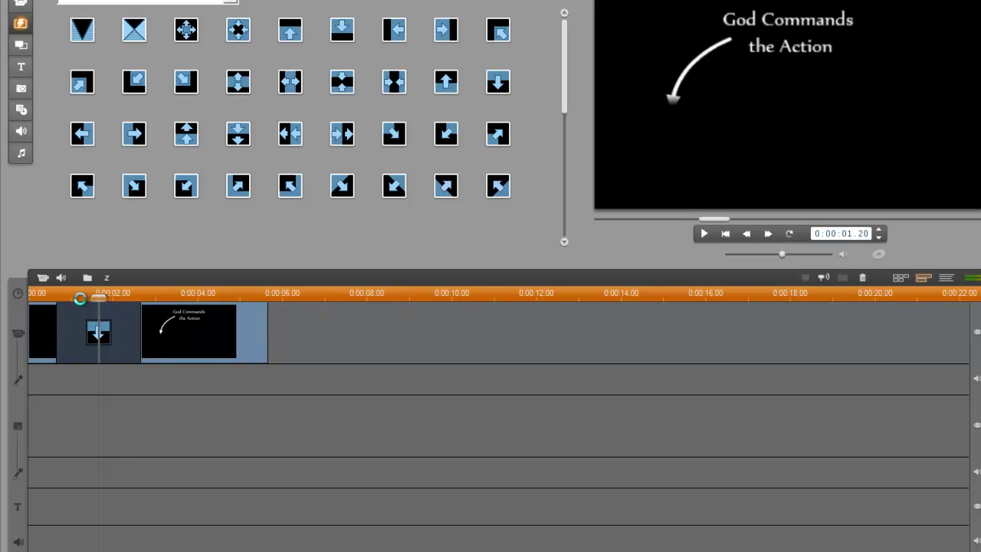
# Replay the opening and scrub around 1.08 seconds to check the wipe
pyautogui.moveTo(80, 298); pyautogui.dragTo(36, 296)
pyautogui.press('space')
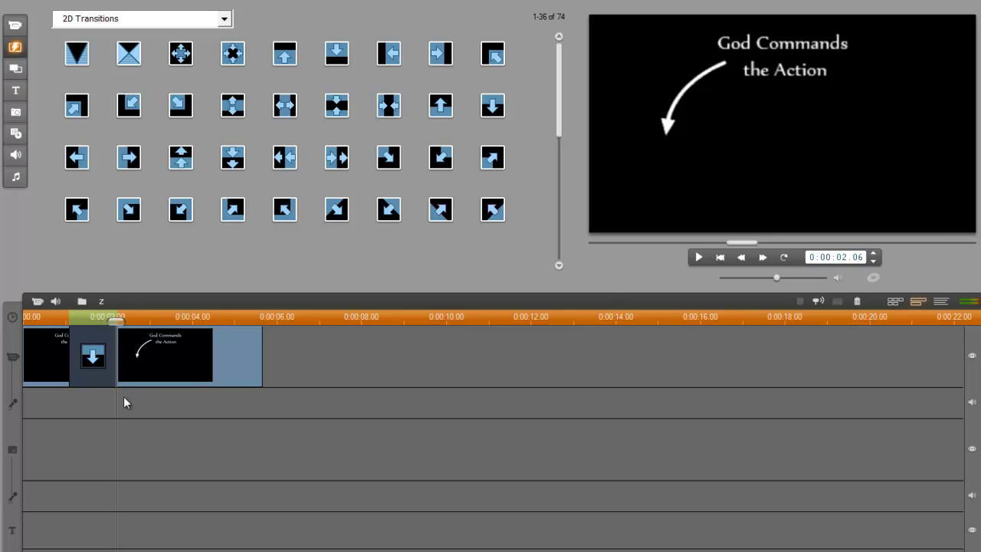
pyautogui.hotkey('ctrl', 'z')
pyautogui.moveTo(74, 313); pyautogui.dragTo(242, 319)
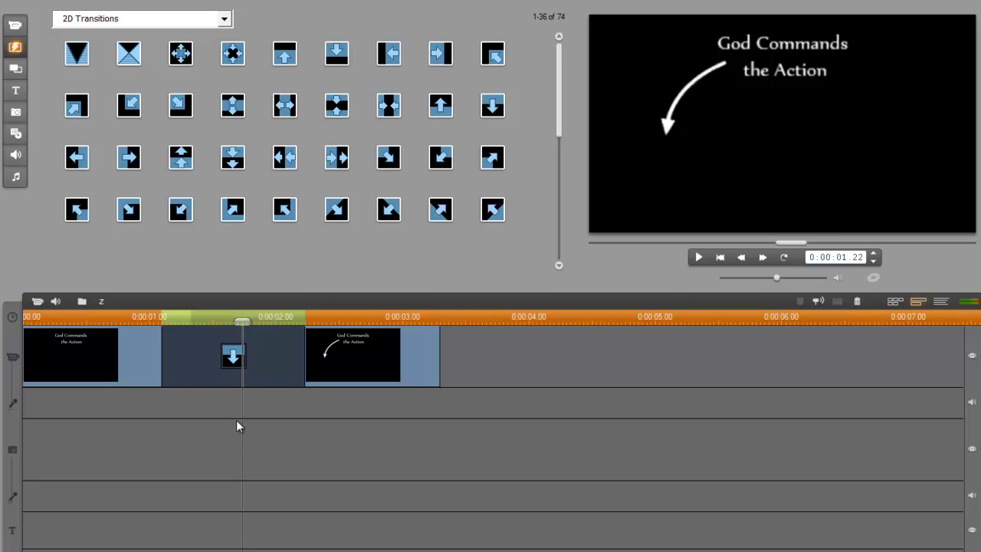
pyautogui.moveTo(243, 322)
pyautogui.mouseDown()
pyautogui.moveTo(204, 322)
pyautogui.moveTo(245, 324)
pyautogui.mouseUp()
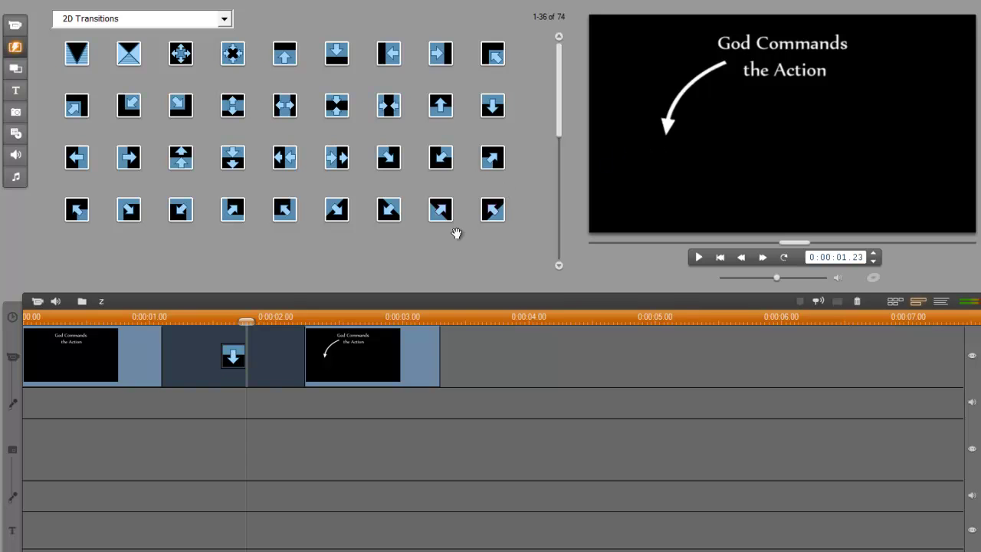
pyautogui.moveTo(245, 321)
pyautogui.mouseDown()
pyautogui.moveTo(226, 321)
pyautogui.moveTo(242, 321)
pyautogui.mouseUp()
# Add the Humans Perform the Action frame to track 2, starting at 0:02
pyautogui.click(15, 112)
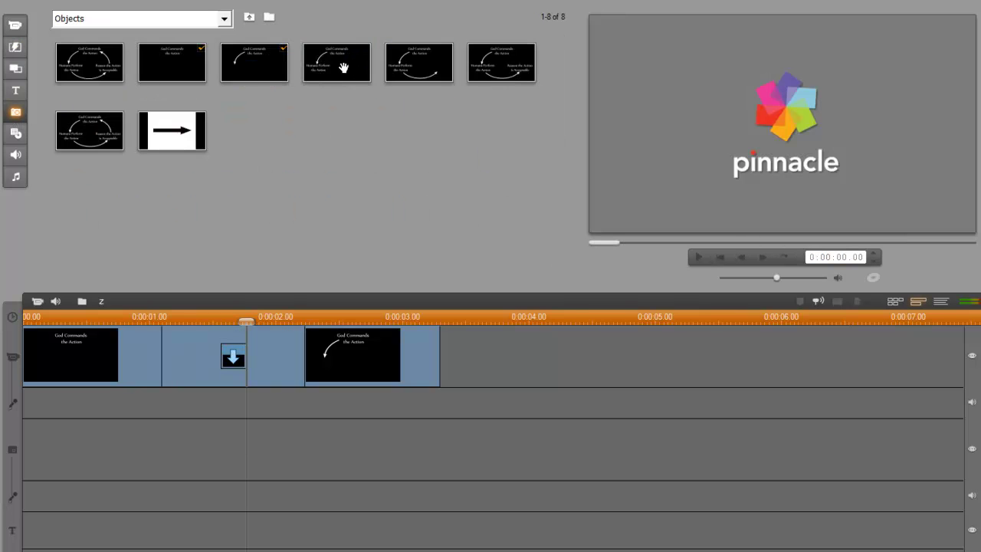
pyautogui.moveTo(343, 68); pyautogui.dragTo(242, 471)
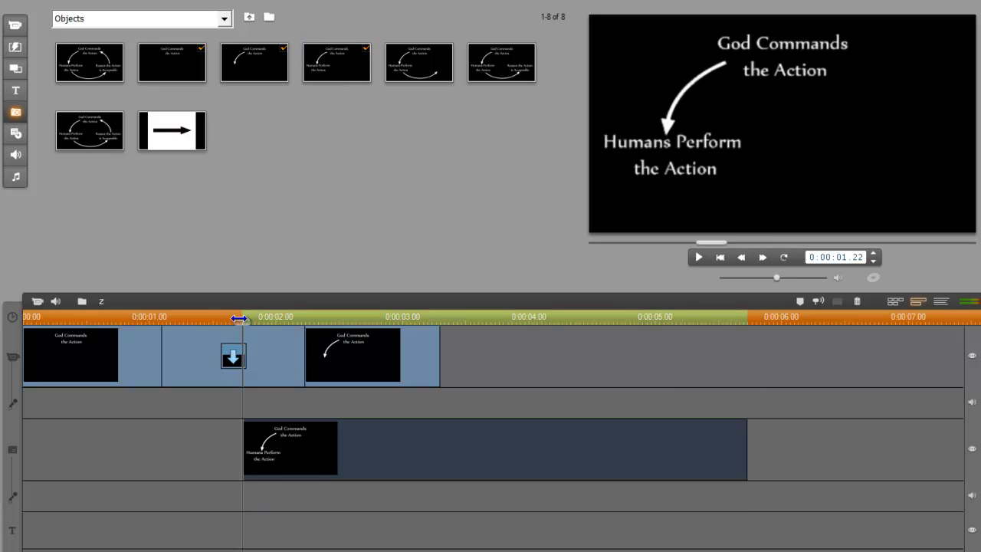
pyautogui.moveTo(239, 318)
pyautogui.mouseDown()
pyautogui.moveTo(170, 319)
pyautogui.moveTo(246, 323)
pyautogui.mouseUp()
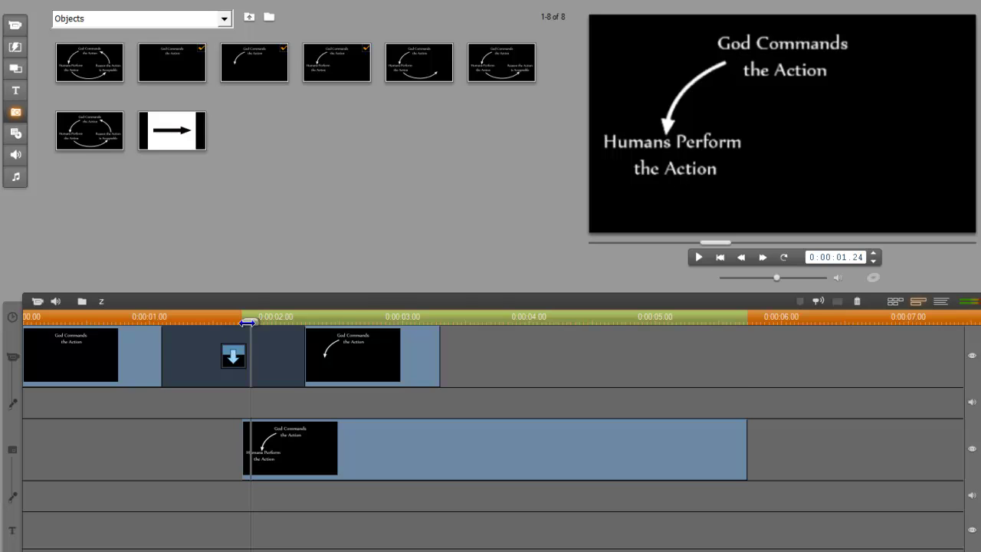
pyautogui.moveTo(305, 442)
pyautogui.mouseDown()
pyautogui.moveTo(287, 453)
pyautogui.moveTo(306, 460)
pyautogui.mouseUp()
pyautogui.moveTo(251, 320); pyautogui.dragTo(331, 322)
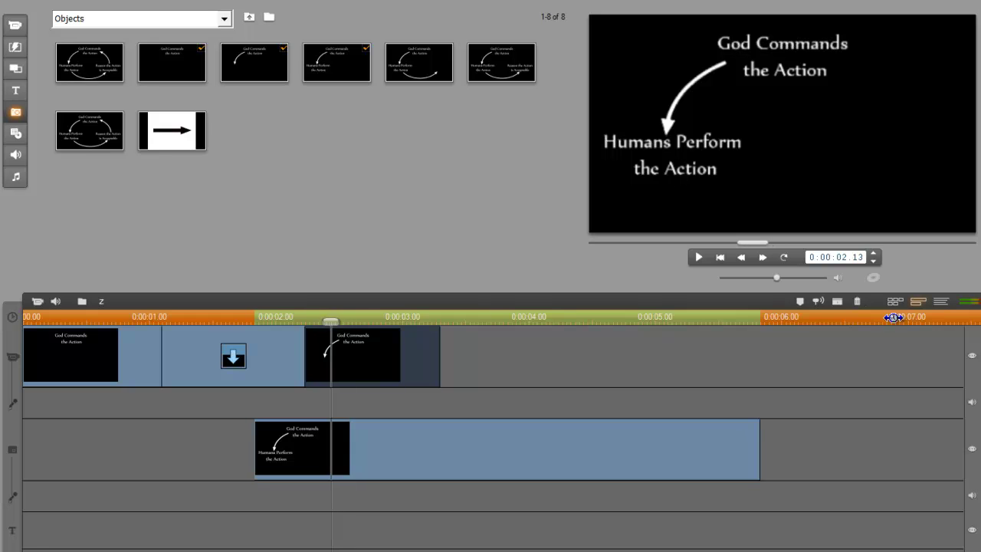
# Split the clips, delete the trailing main-track piece, and move the overlay onto track 1
pyautogui.click(635, 423)
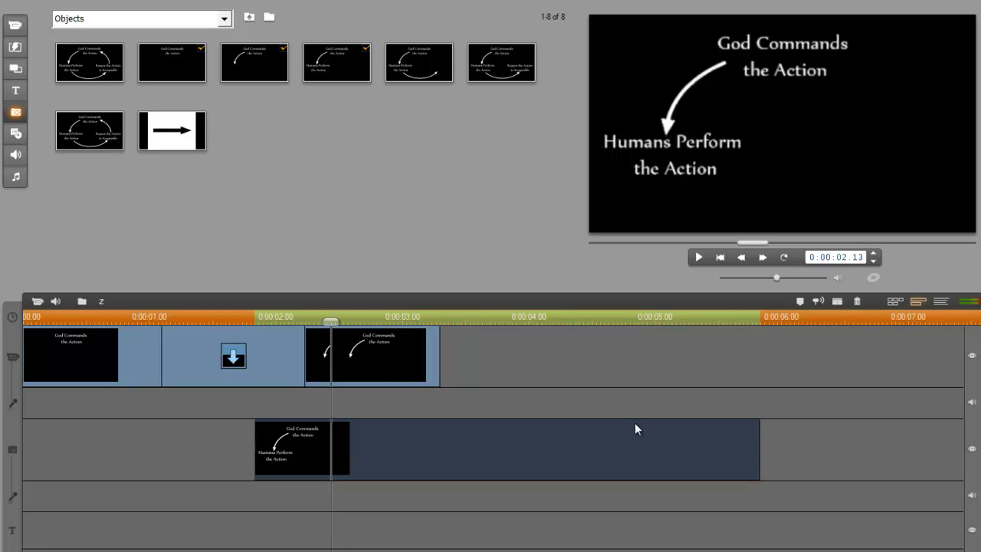
pyautogui.click(836, 302)
pyautogui.click(390, 352)
pyautogui.press('Delete')
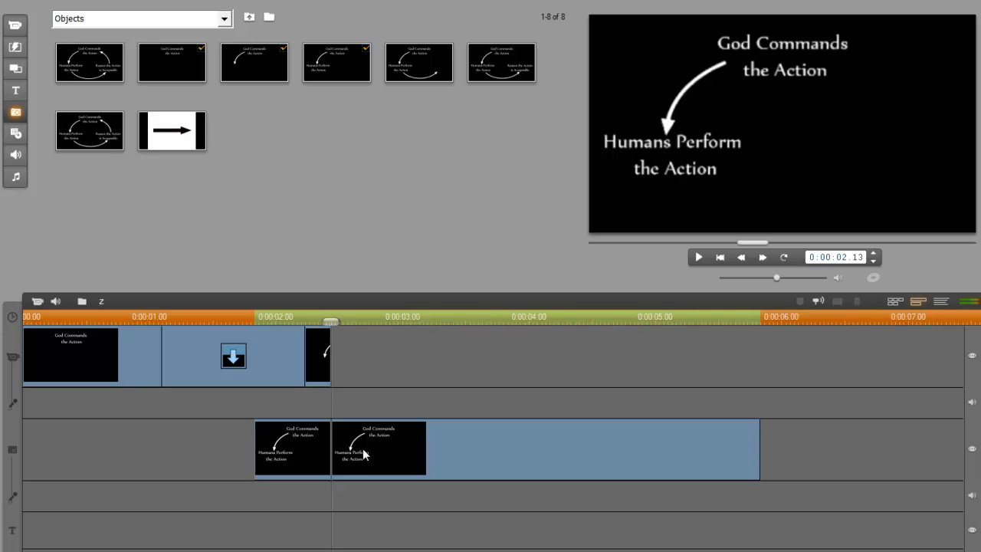
pyautogui.moveTo(366, 454); pyautogui.dragTo(365, 368)
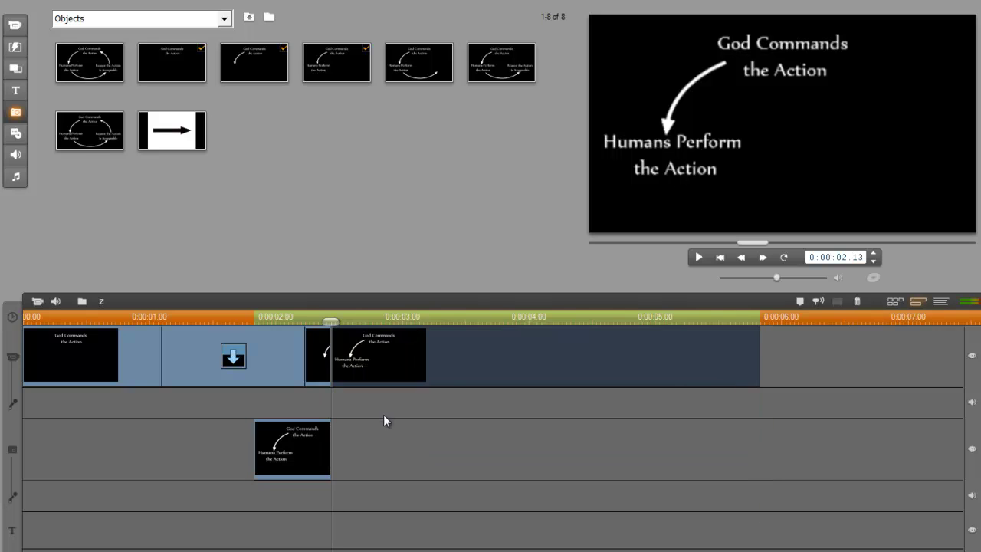
# Split the main track at 0:03.12, delete the remainder, and add the bottom-arrow frame there
pyautogui.click(453, 317)
pyautogui.click(836, 301)
pyautogui.press('Delete')
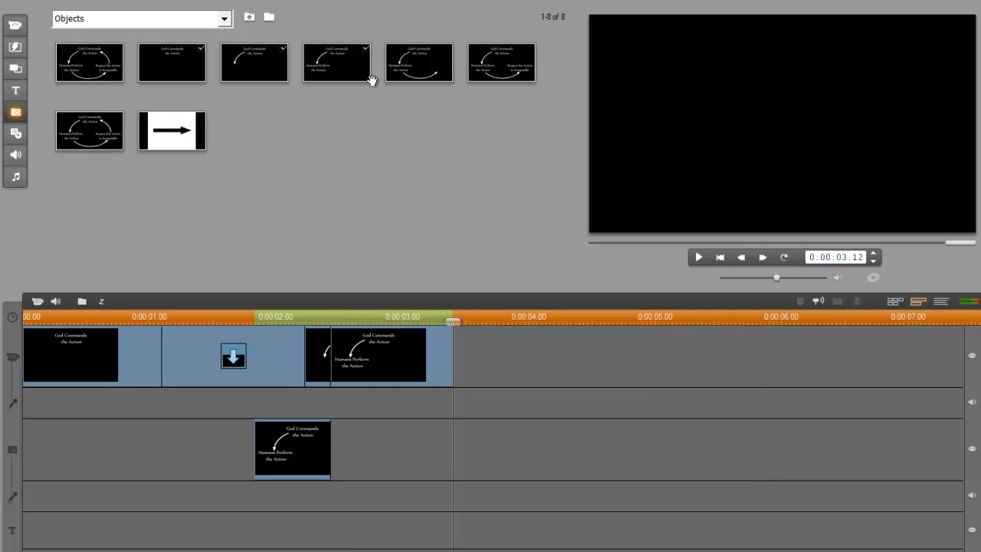
pyautogui.moveTo(426, 64)
pyautogui.mouseDown()
pyautogui.moveTo(469, 338)
pyautogui.moveTo(460, 350)
pyautogui.mouseUp()
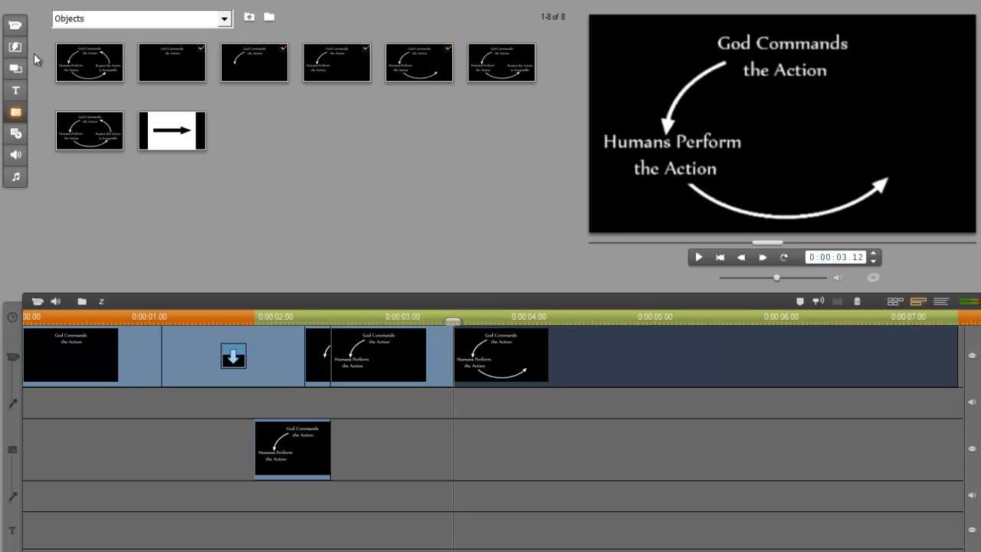
# Insert the right-arrow wipe on the main track and shorten it from its start
pyautogui.click(14, 47)
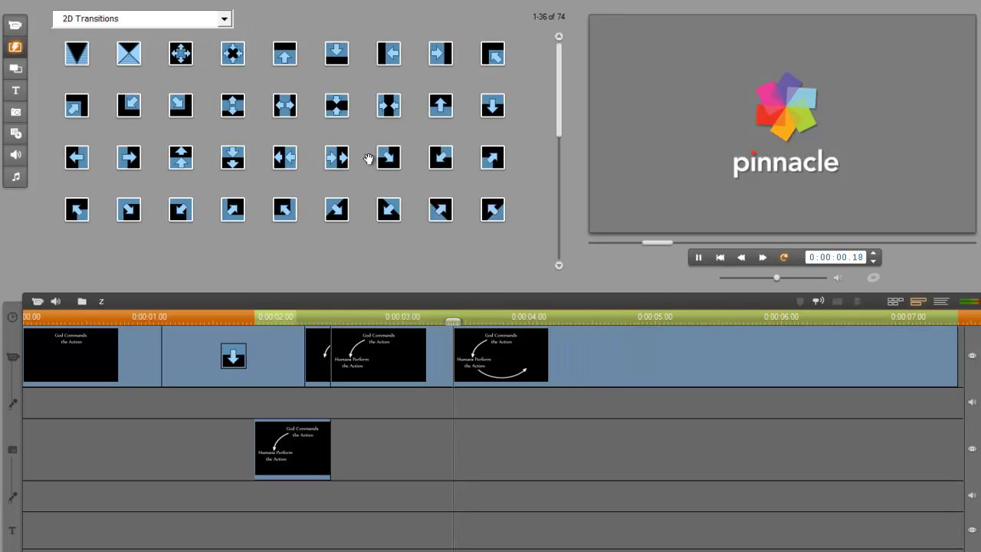
pyautogui.click(130, 158)
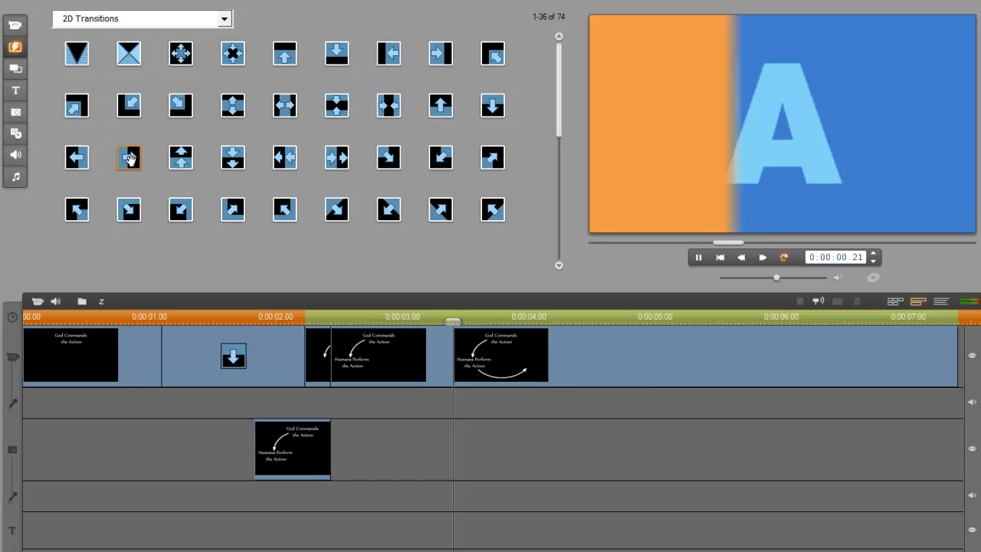
pyautogui.moveTo(130, 158); pyautogui.dragTo(420, 361)
pyautogui.moveTo(337, 356); pyautogui.dragTo(363, 348)
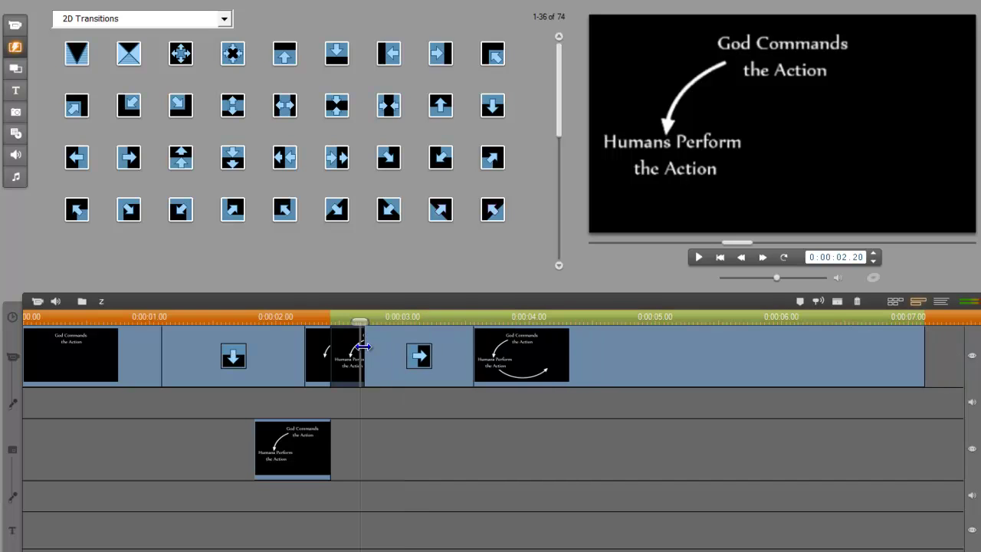
# Add the Reason the Action is Acceptable frame to track 2 at 0:03.13
pyautogui.click(23, 113)
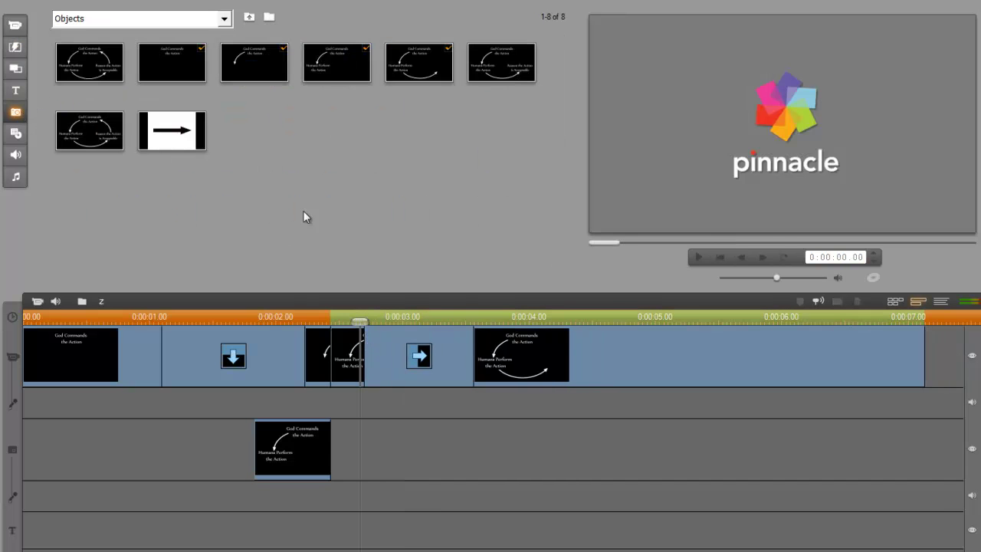
pyautogui.moveTo(359, 322); pyautogui.dragTo(456, 321)
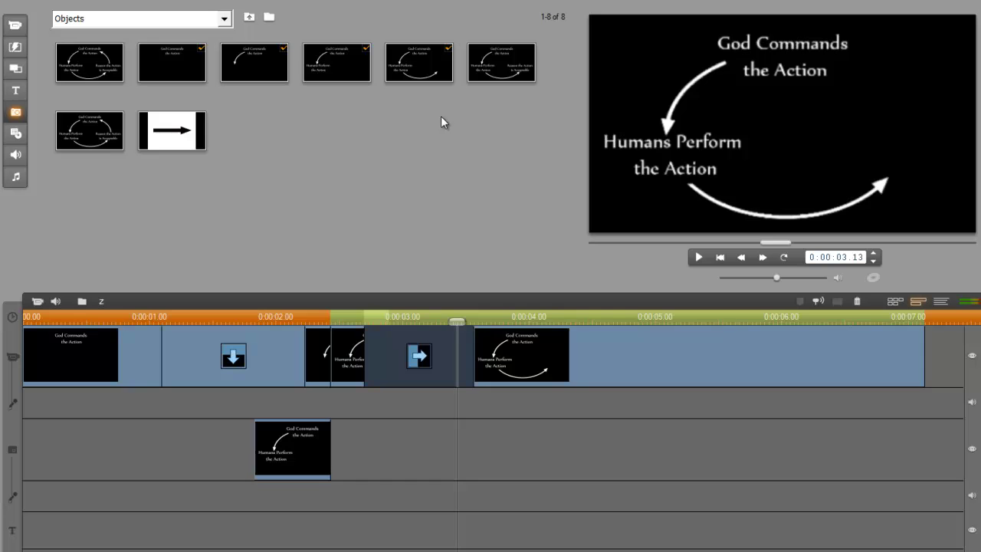
pyautogui.moveTo(501, 63); pyautogui.dragTo(456, 455)
pyautogui.moveTo(456, 316); pyautogui.dragTo(499, 323)
pyautogui.click(843, 301)
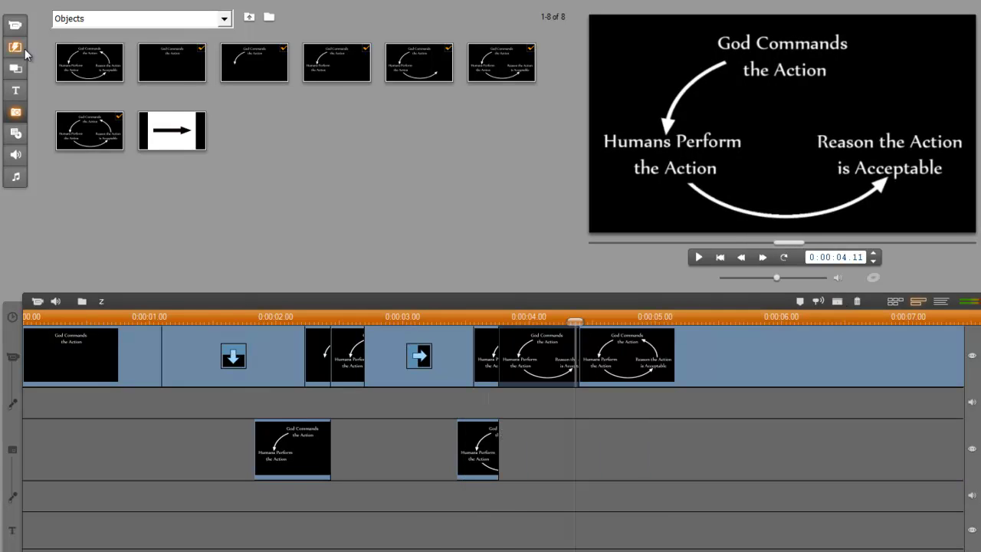
# Insert an upward wipe before the final frame and return the preview to the start
pyautogui.click(25, 48)
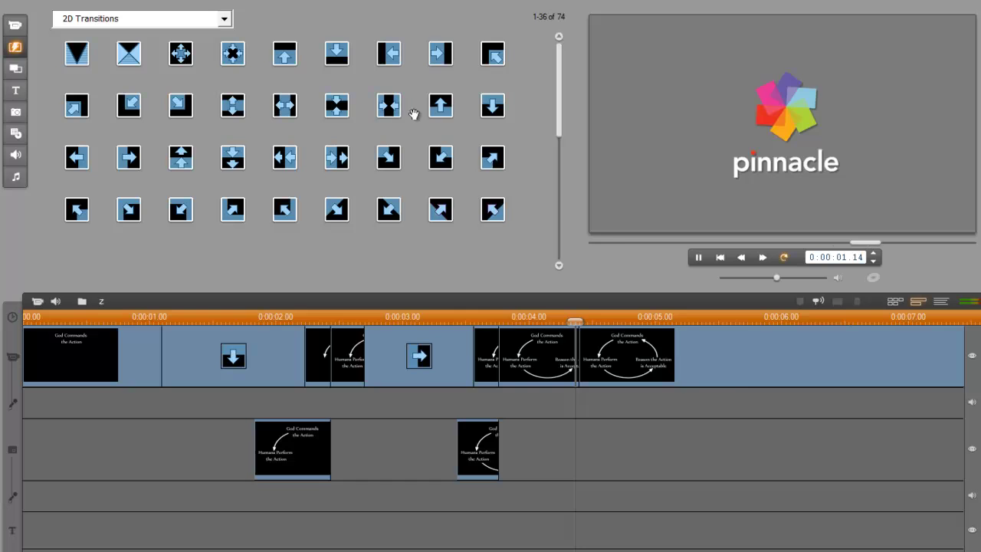
pyautogui.moveTo(440, 107); pyautogui.dragTo(529, 358)
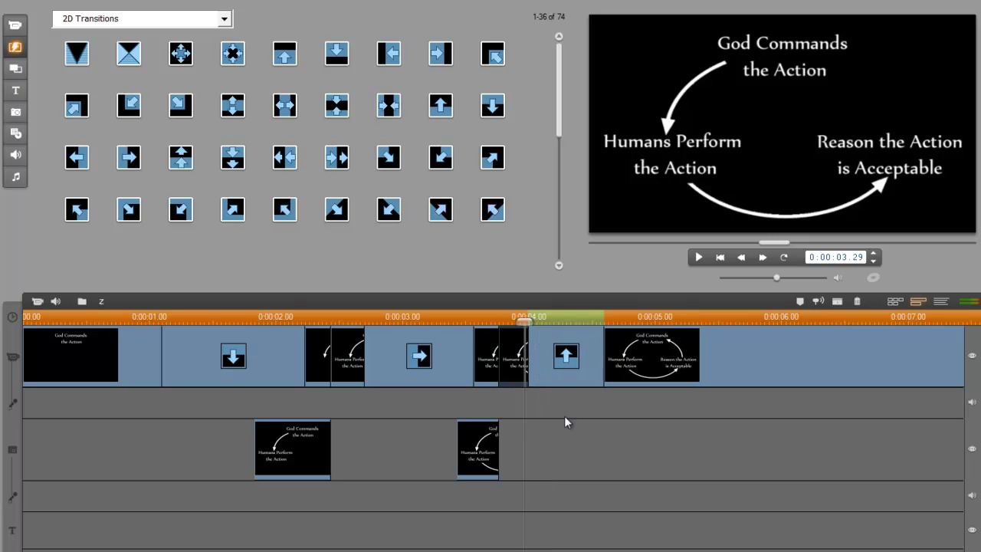
pyautogui.click(720, 257)
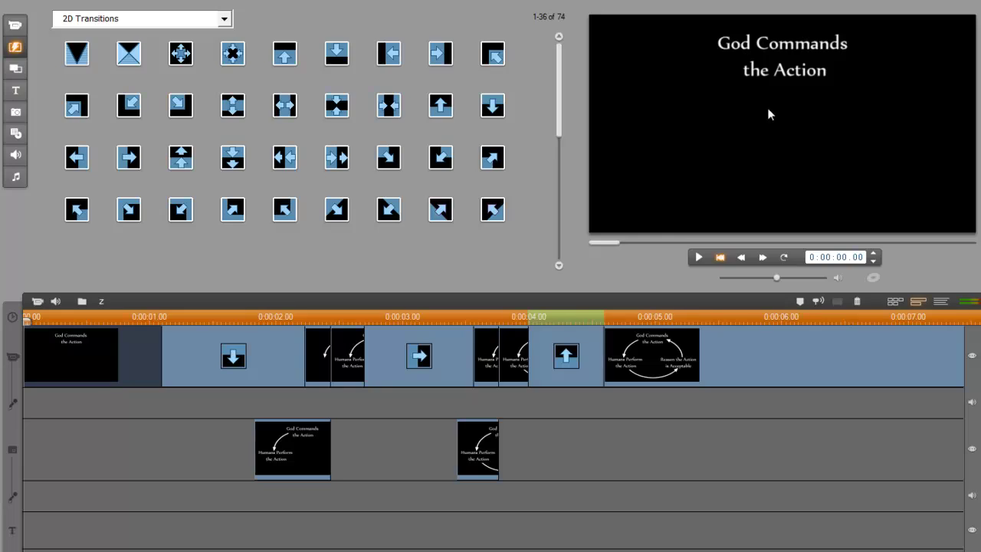